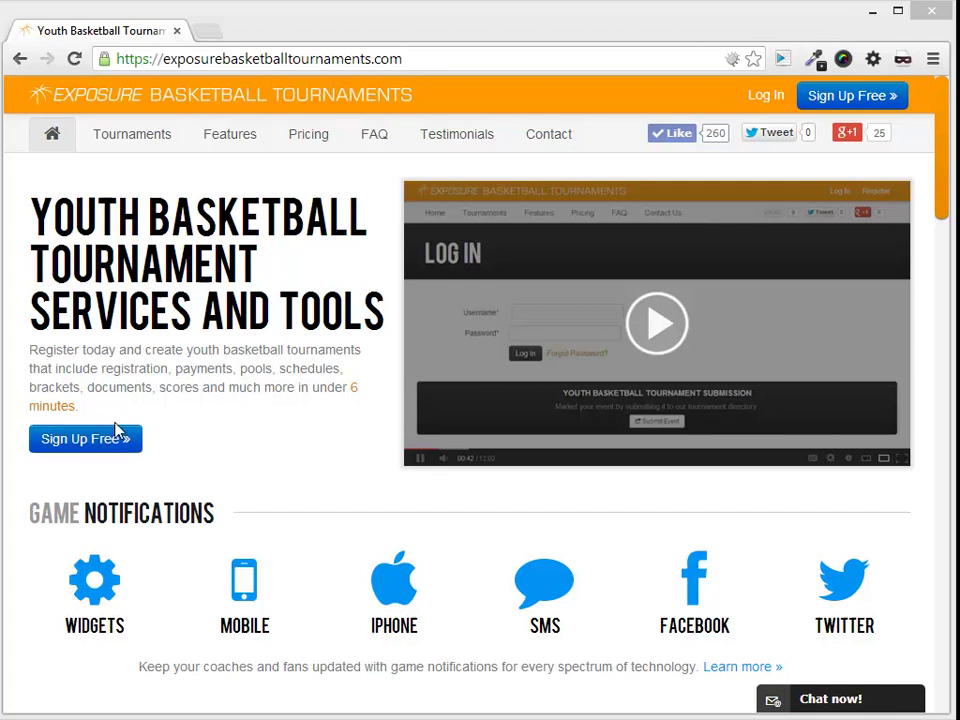
Open the Features page and scroll to the Live Box Scores section on the iScores integration
click(242, 144)
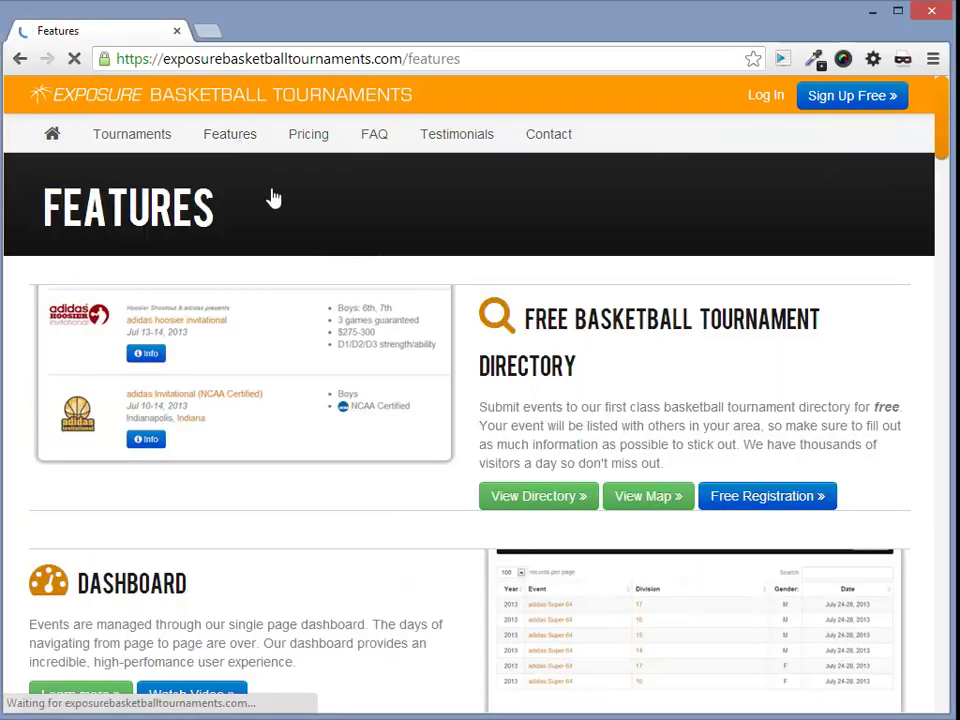
drag(940, 143, 936, 532)
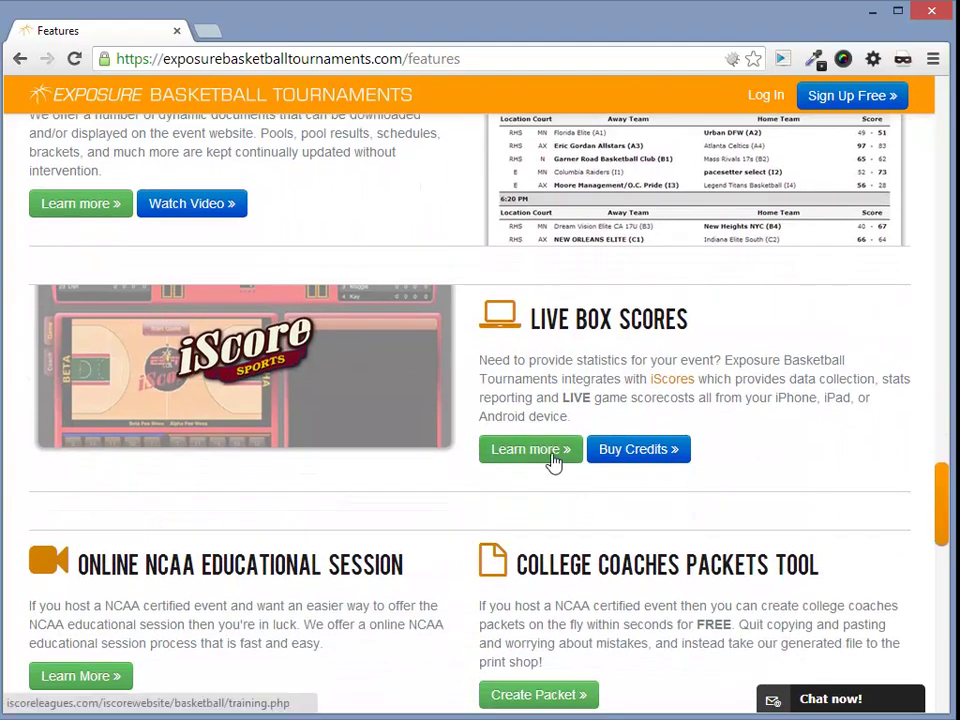
click(552, 460)
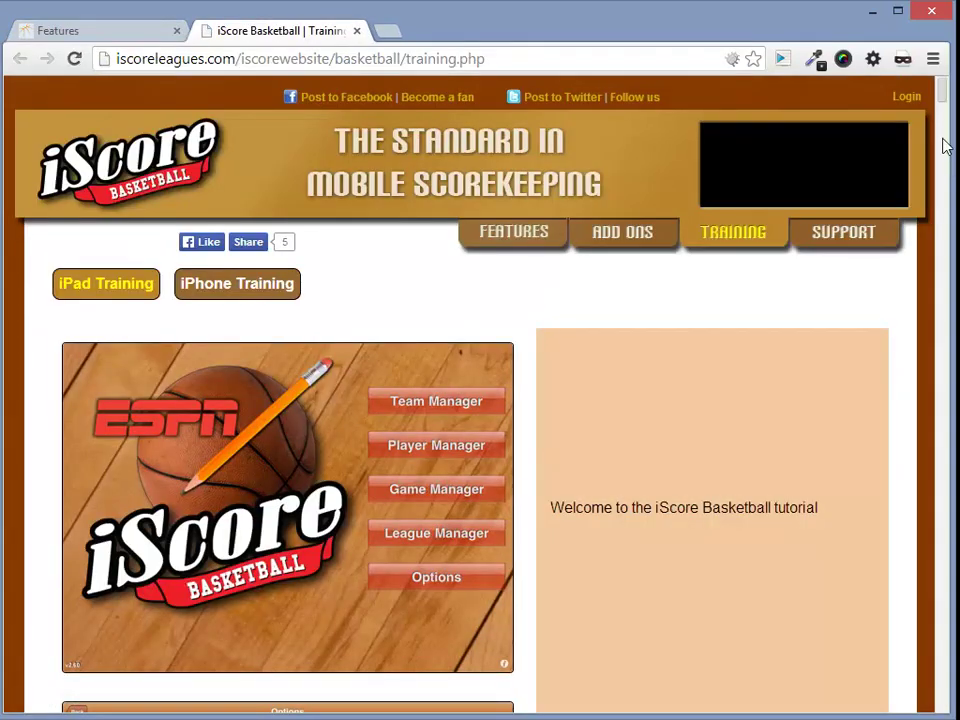
mouse_move(945, 96)
mouse_down()
mouse_move(926, 173)
mouse_move(935, 92)
mouse_up()
click(236, 289)
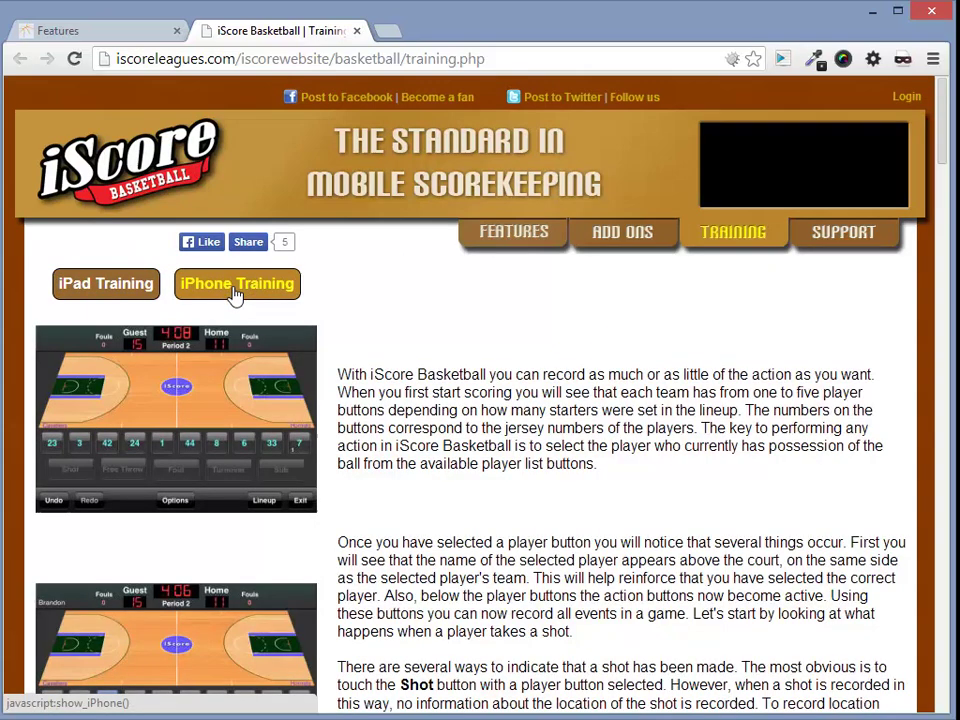
click(536, 240)
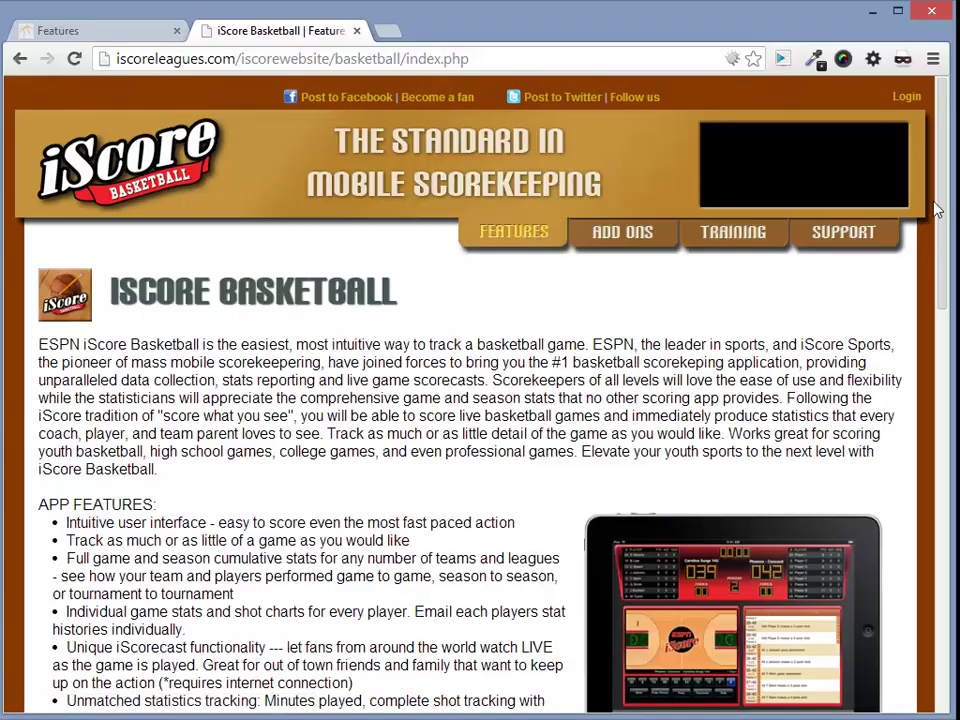
drag(937, 210, 926, 176)
click(356, 31)
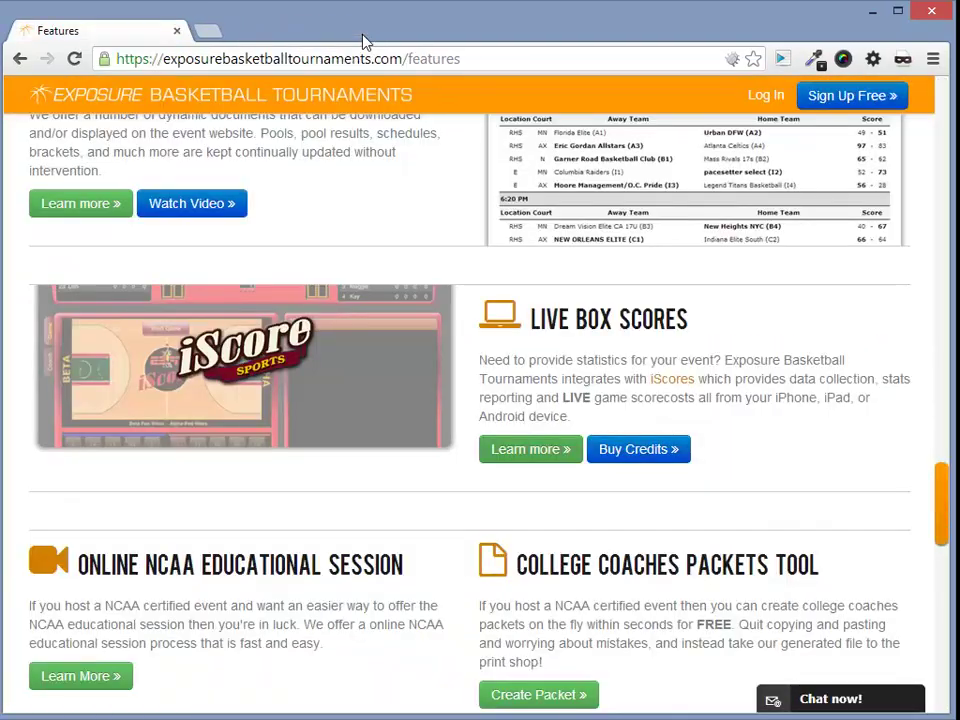
Start buying iScore credits, sign in as the director, and enter a quantity of 2
click(640, 454)
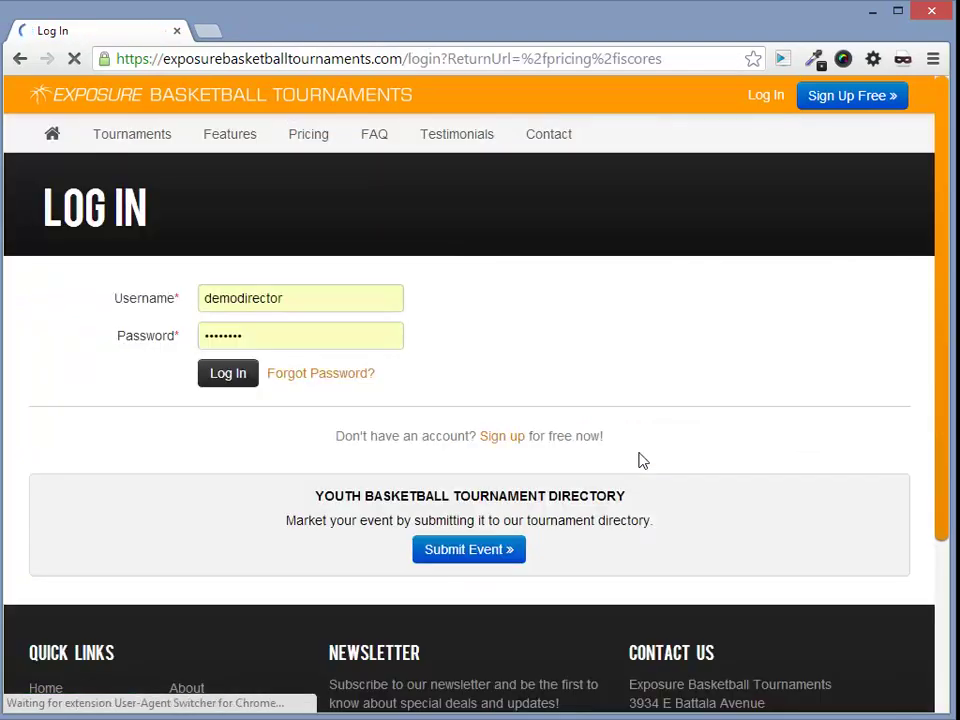
click(225, 388)
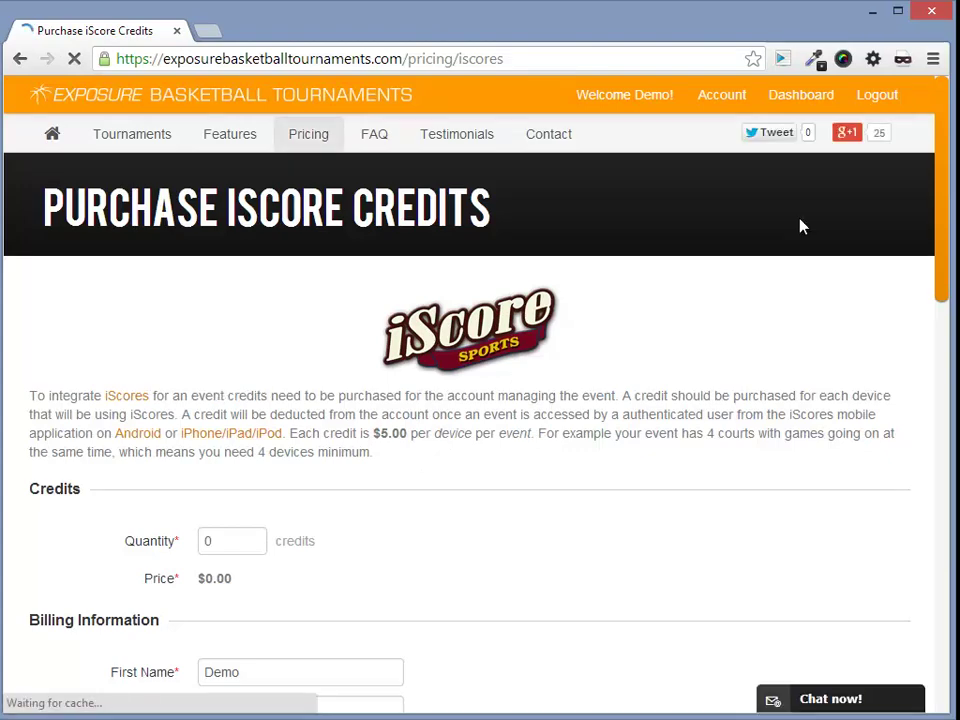
drag(947, 154, 950, 252)
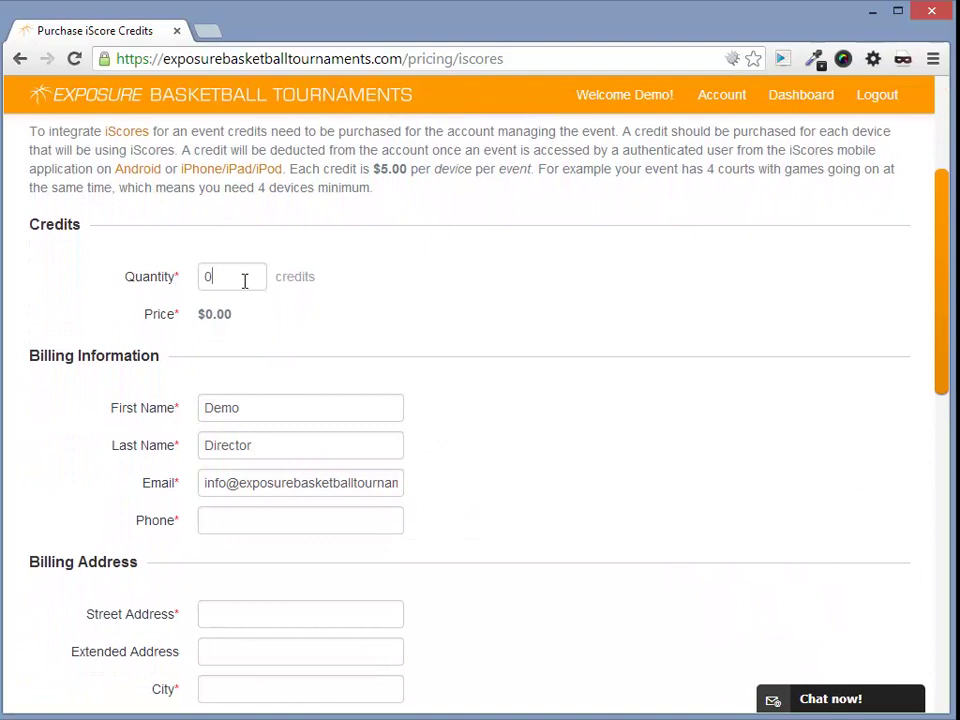
drag(244, 279, 168, 288)
text(2)
drag(943, 343, 938, 282)
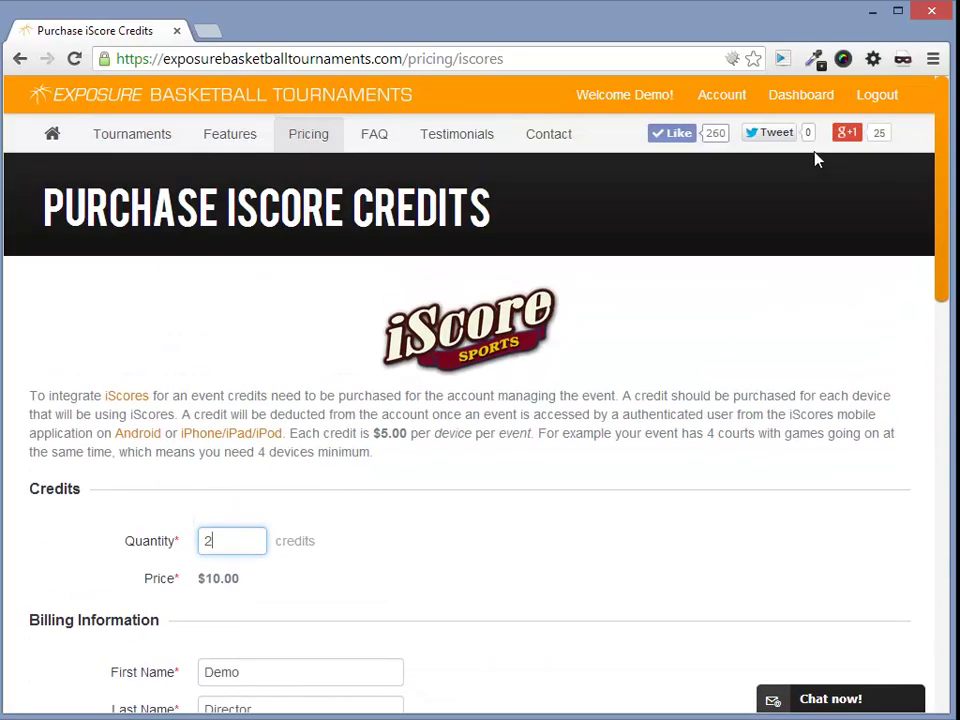
Check the account's iScore credit balance, then go to the Director's Dashboard
click(745, 97)
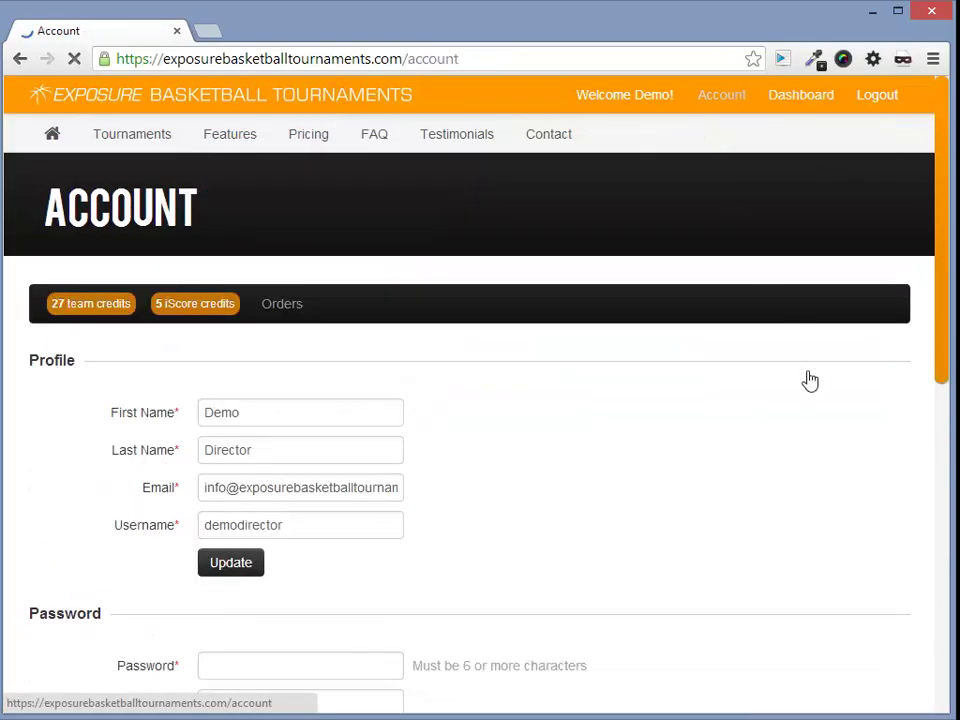
click(194, 308)
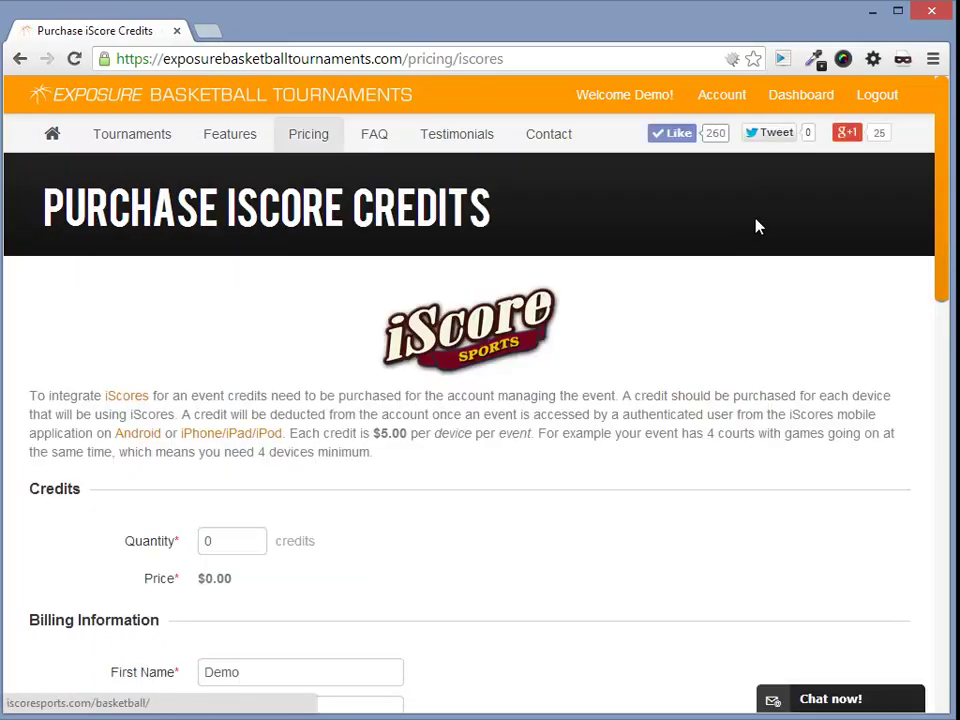
click(799, 96)
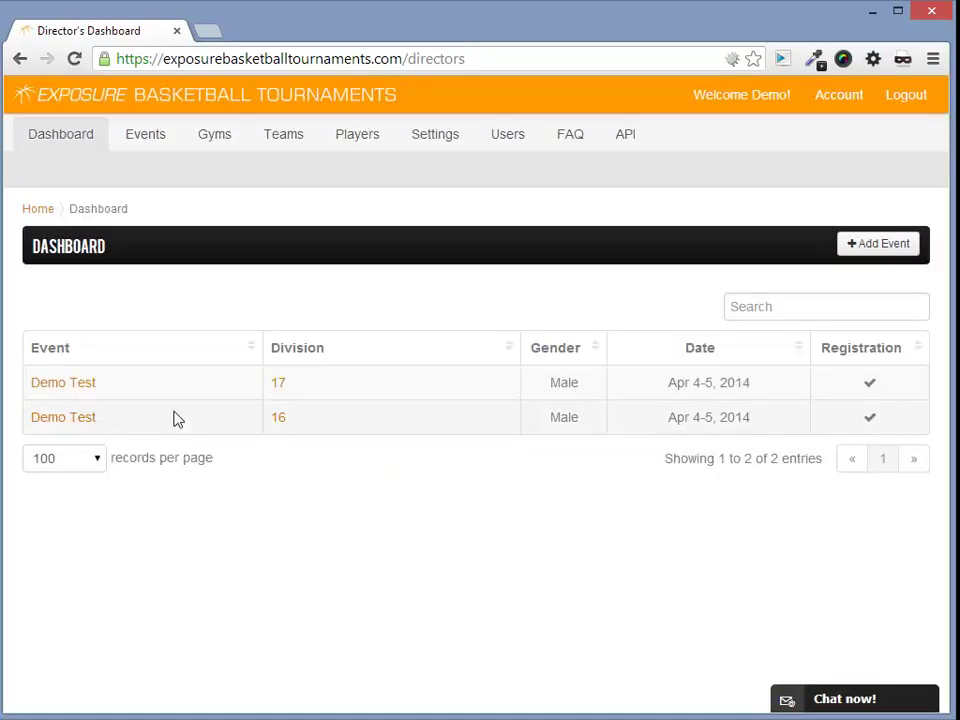
Open the Demo Test event's Settings and scroll down to the Statistics iScores note
click(74, 386)
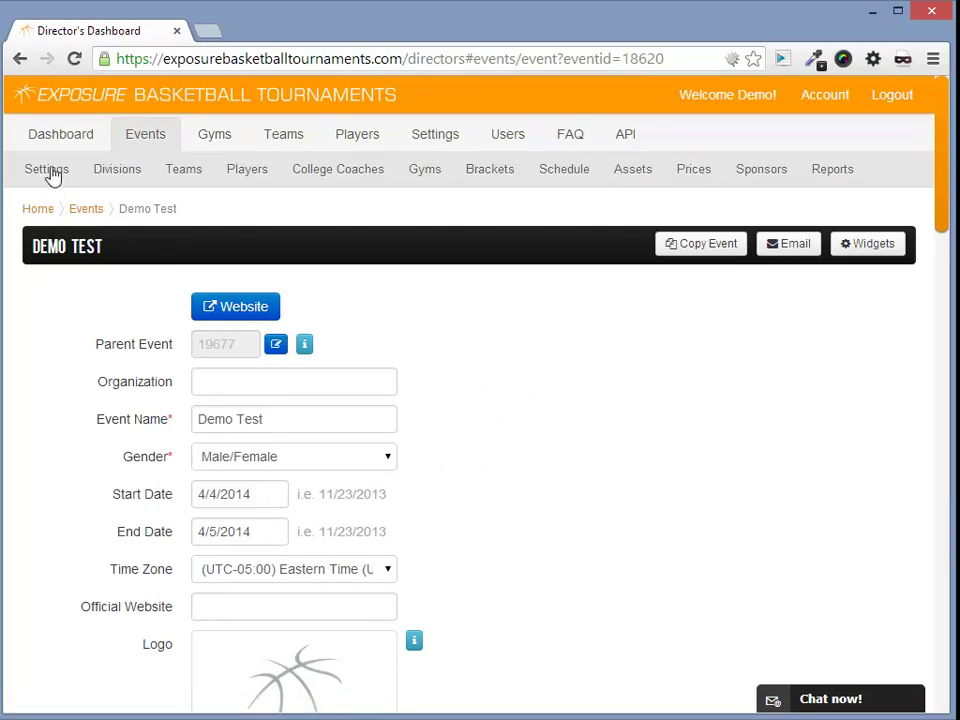
click(48, 170)
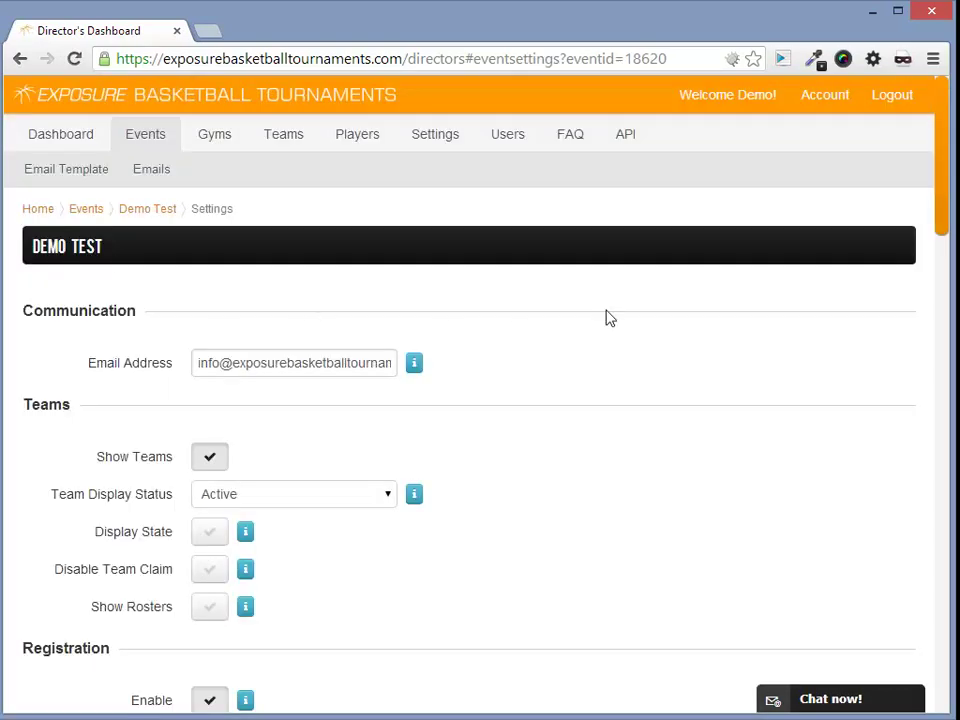
drag(939, 200, 821, 690)
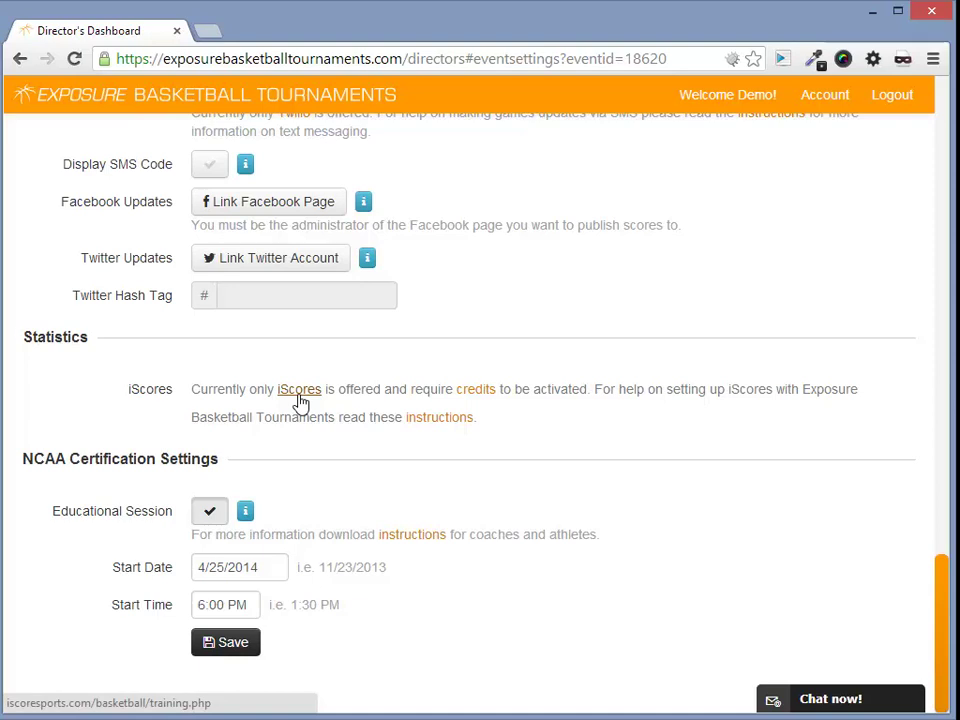
click(443, 420)
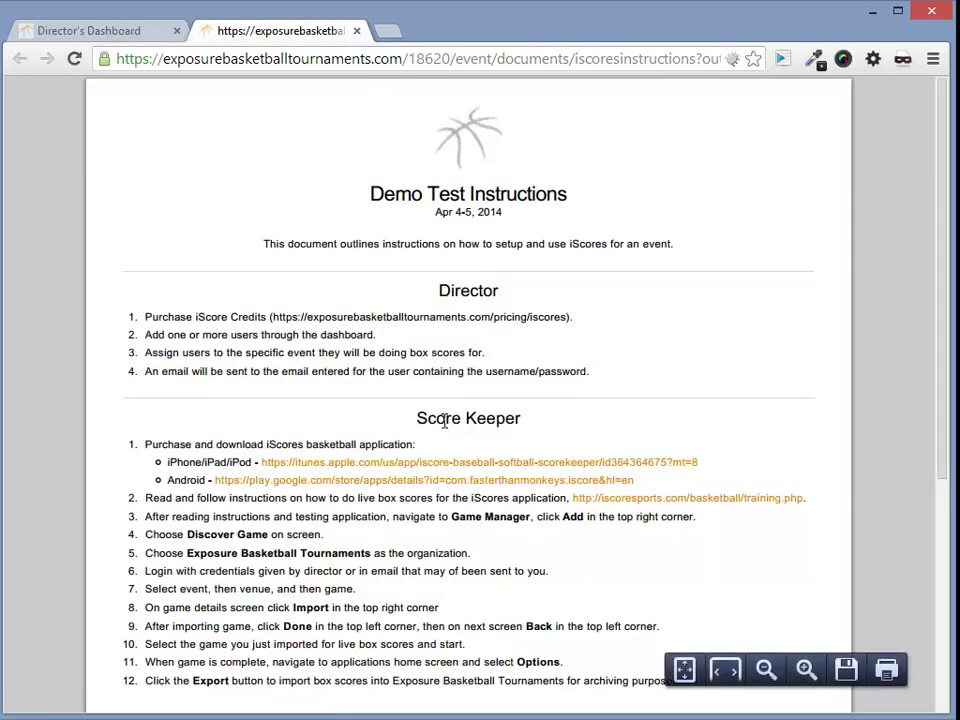
scroll(943, 274, down, 2)
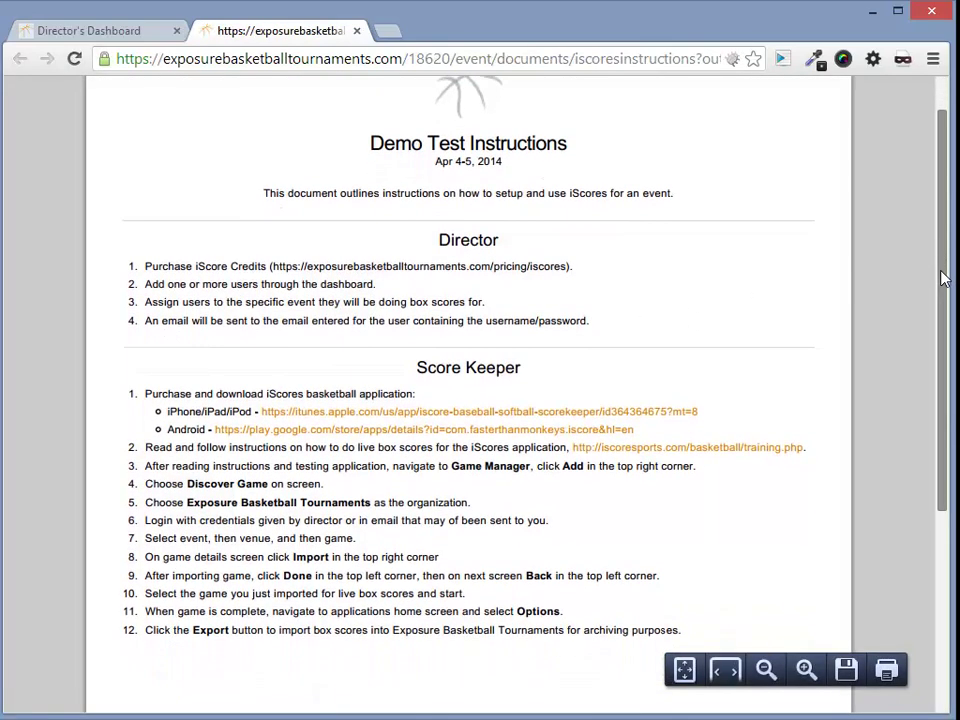
drag(438, 199, 503, 200)
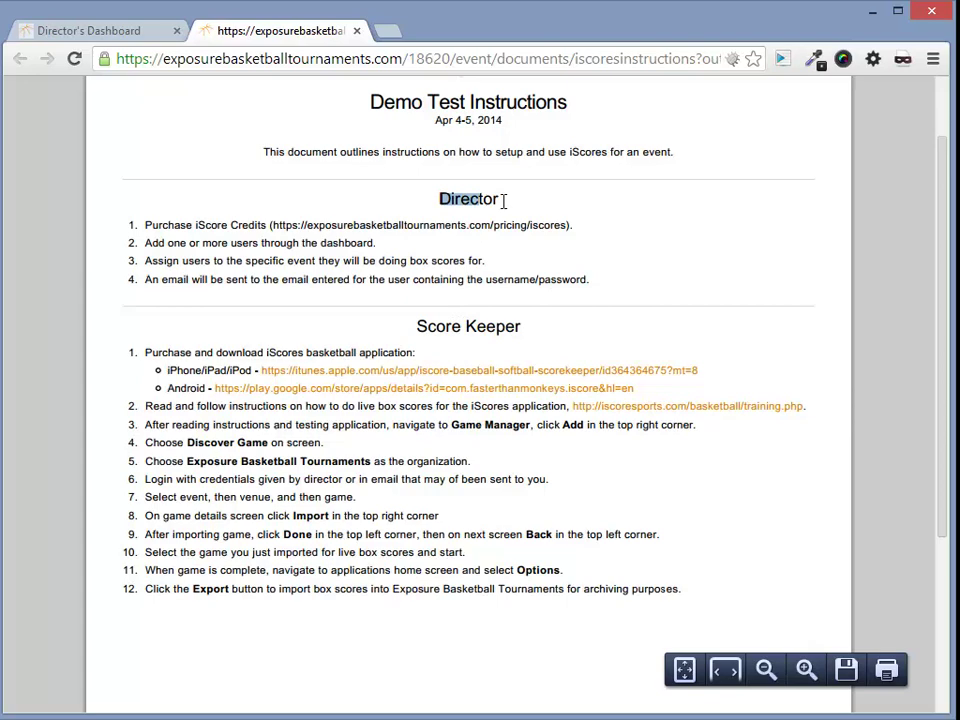
drag(413, 330, 549, 339)
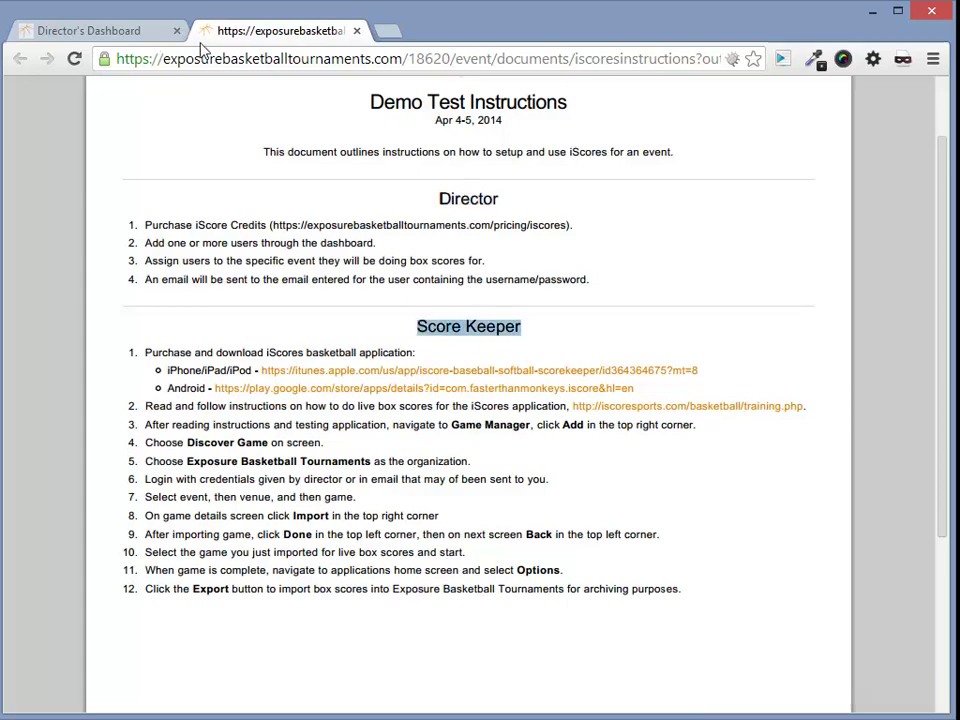
Close the instructions tab, set Periods Per Game to 2, and save Demo Test's settings
click(357, 32)
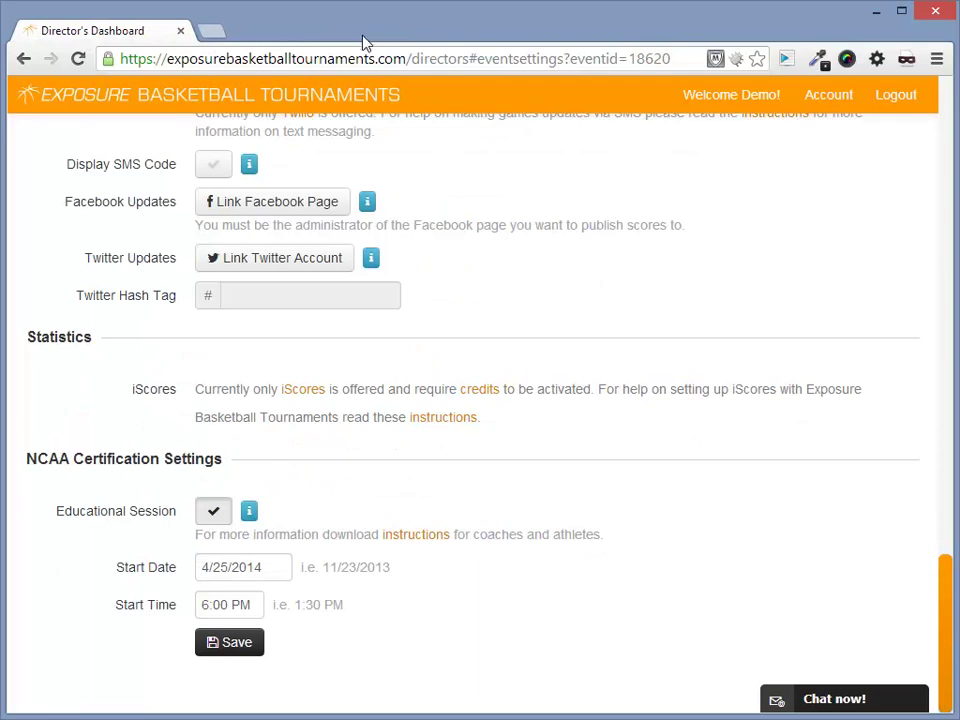
scroll(507, 343, up, 6)
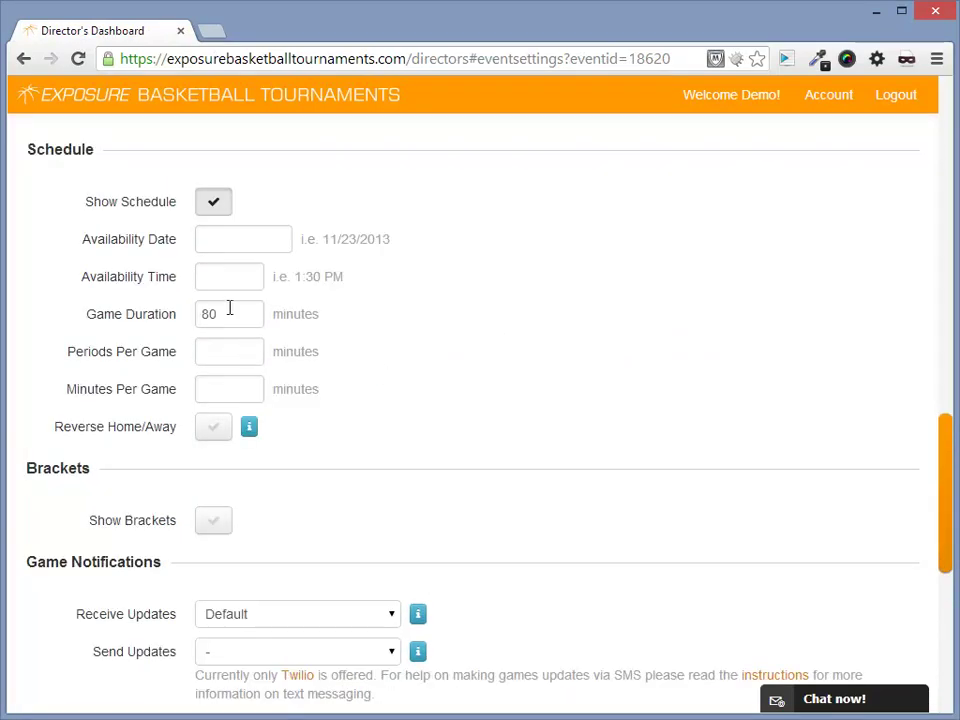
double_click(228, 311)
click(231, 356)
scroll(230, 385, down, 6)
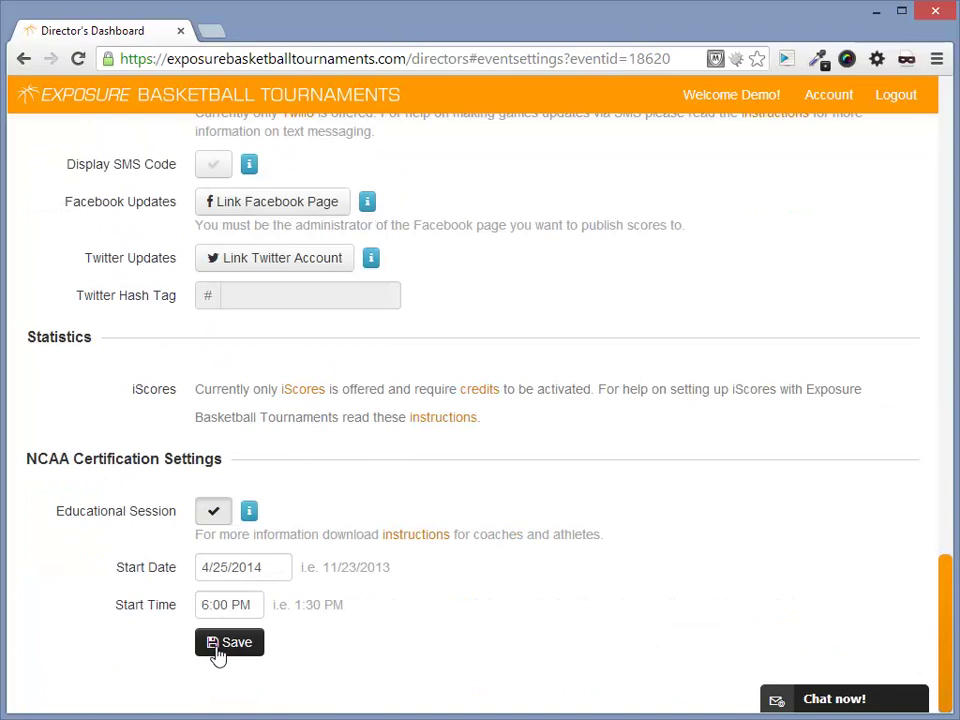
click(220, 650)
scroll(298, 534, up, 10)
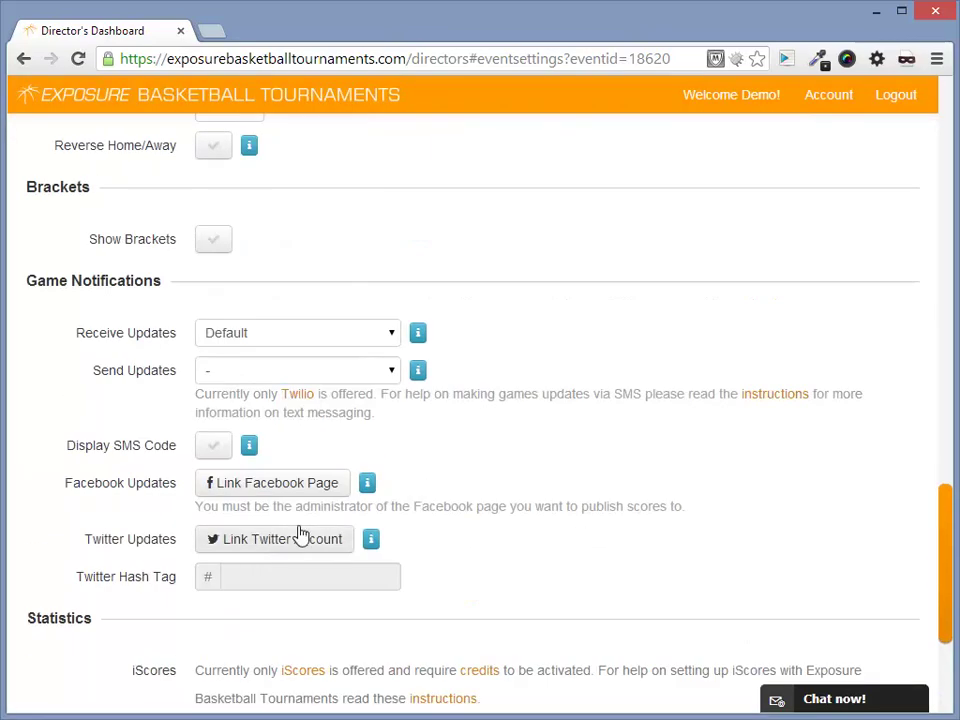
scroll(370, 435, up, 10)
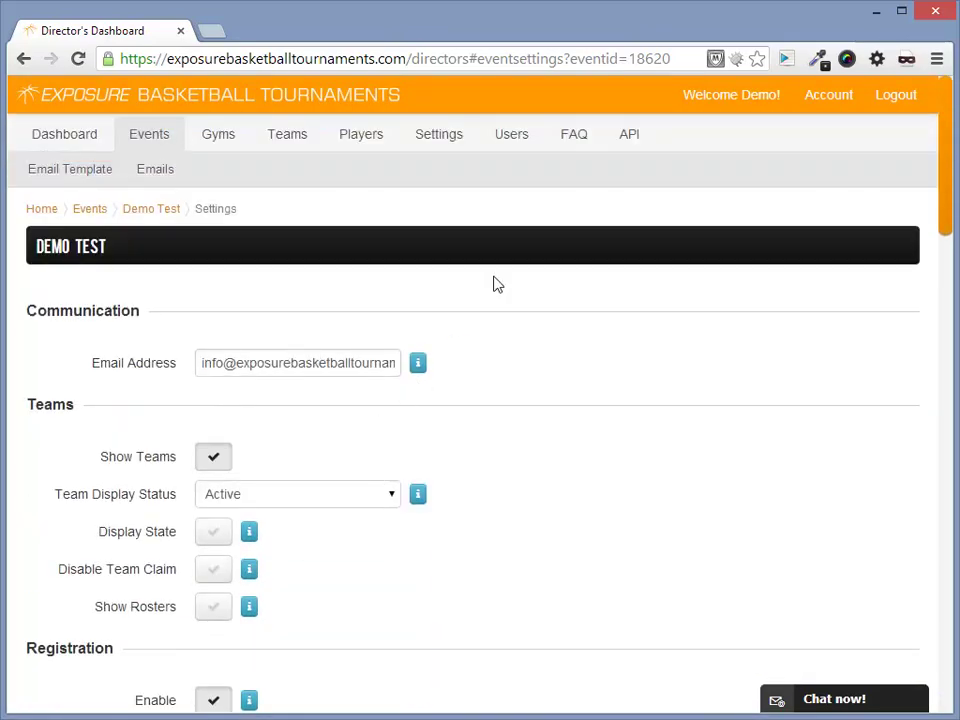
Add a new Score Keeper user with first name 'IScore' and the contact e-mail
click(525, 142)
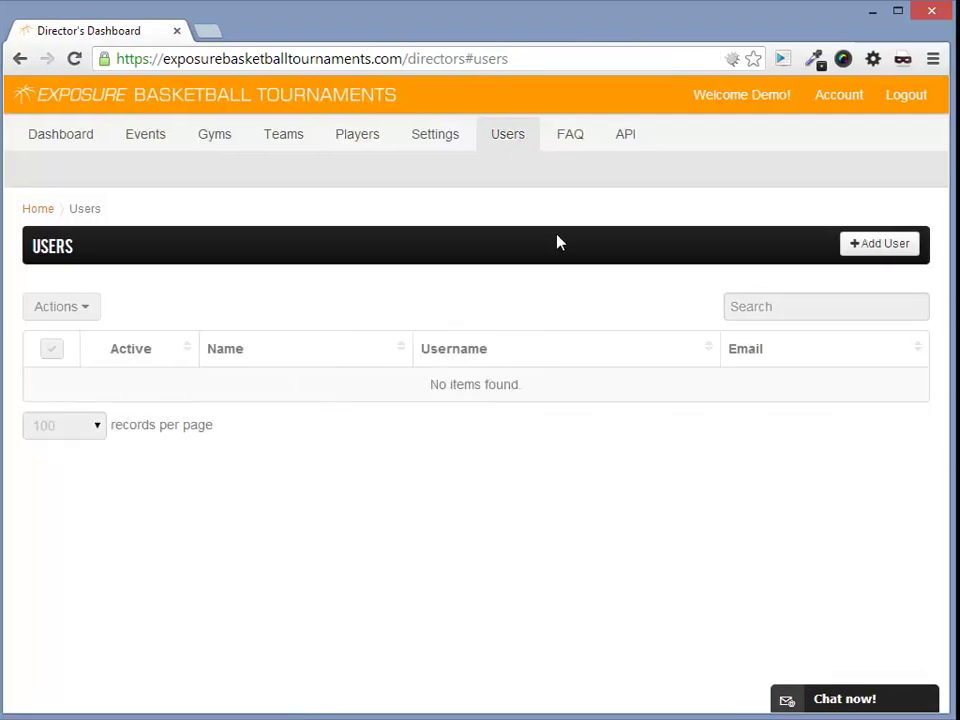
click(896, 250)
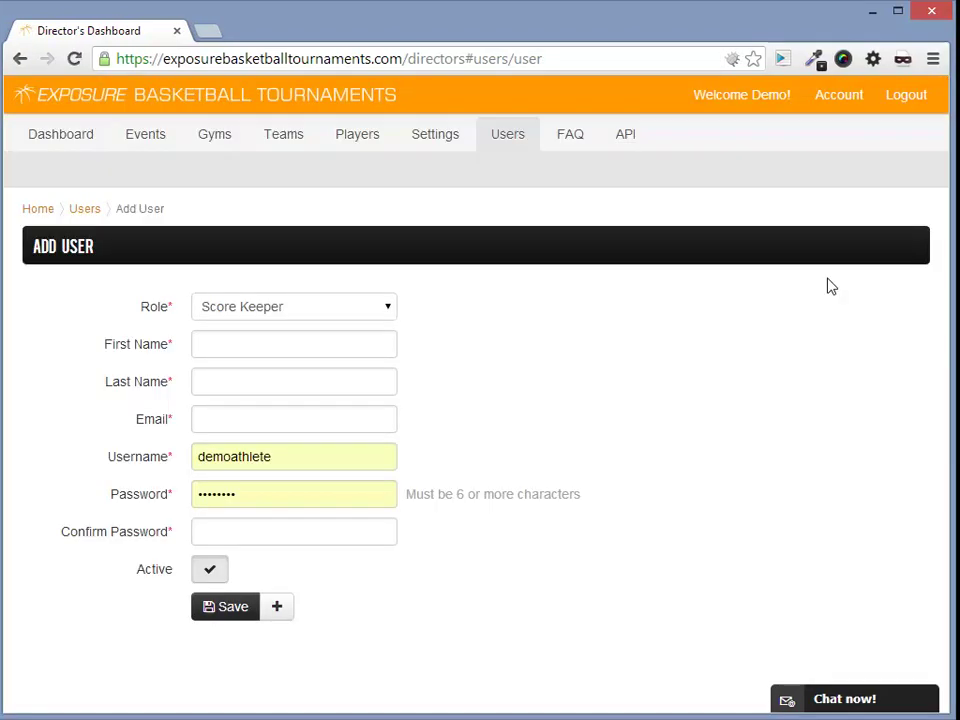
click(291, 347)
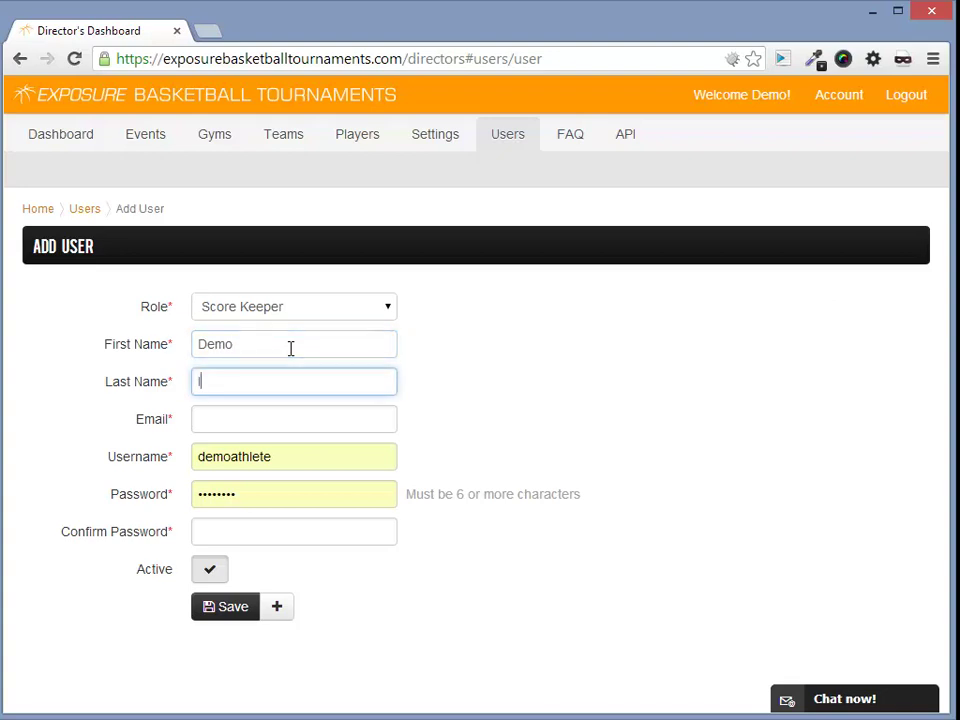
text(IScore)
key(Tab)
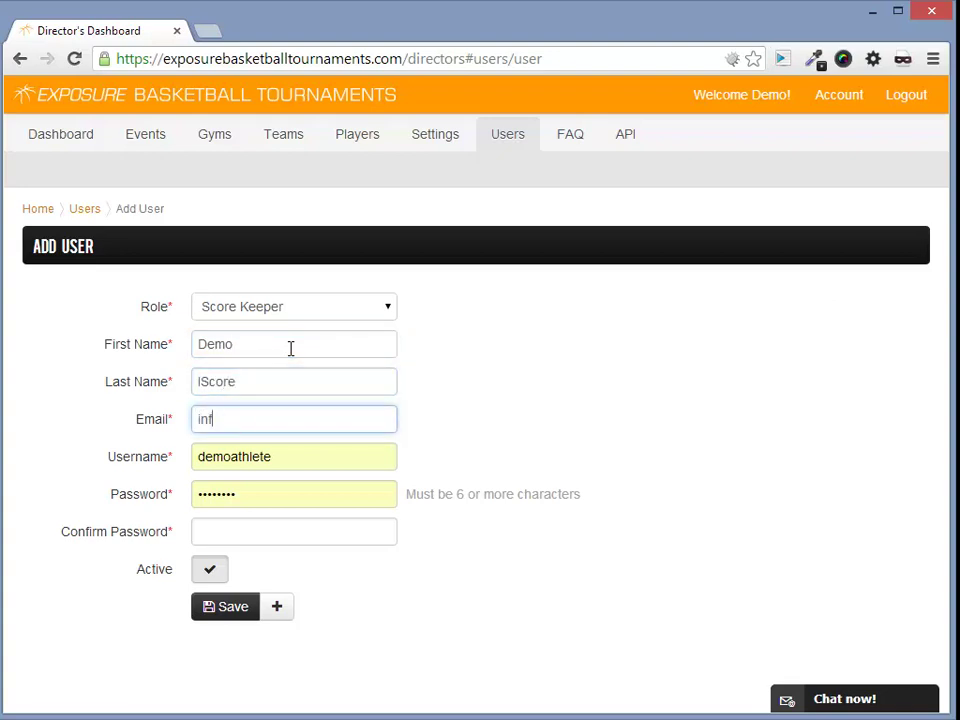
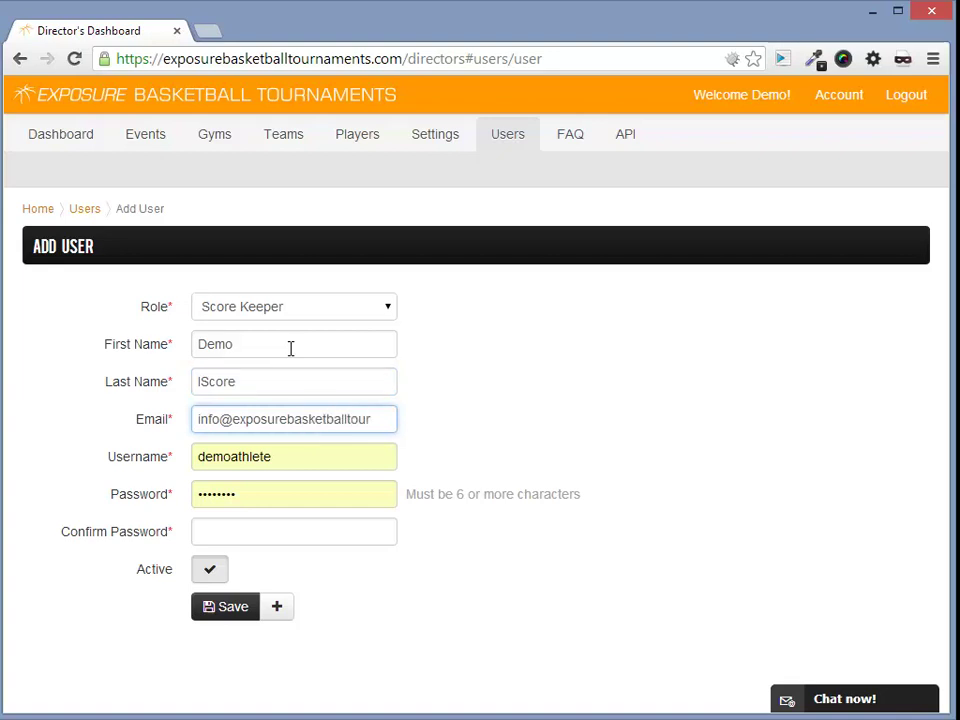
Set the username 'demoiscore' and the account password, then save the user
key(Tab)
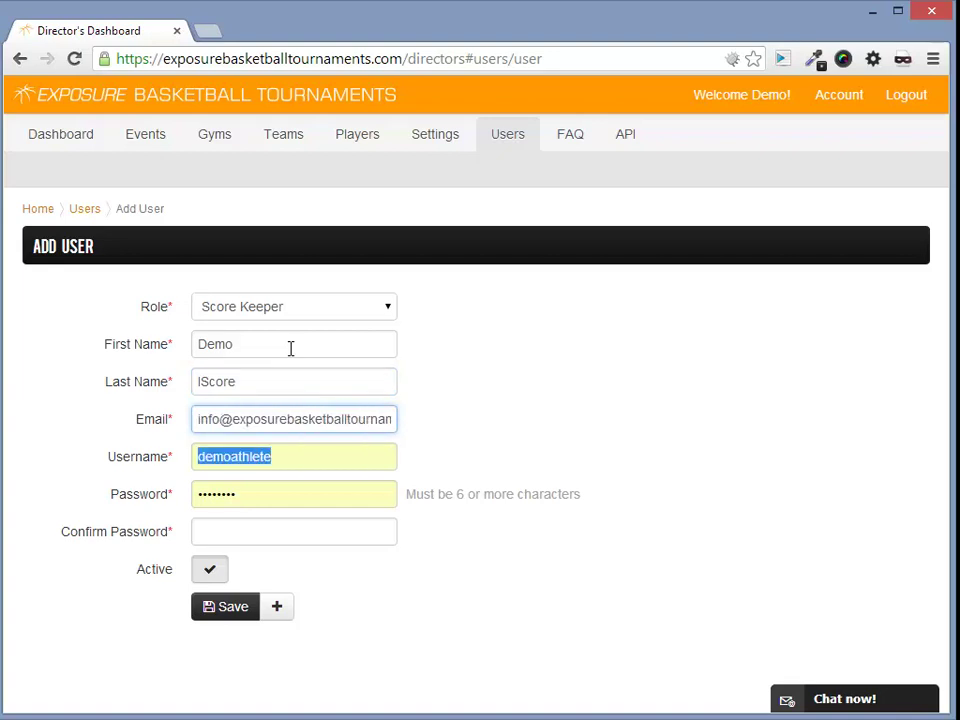
text(demoiscore)
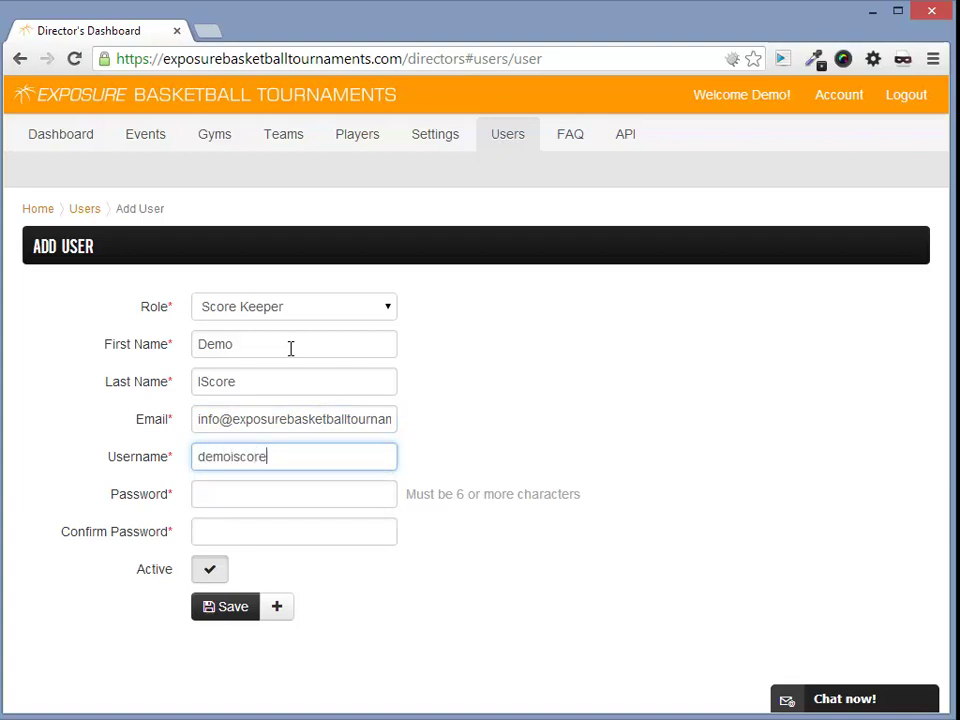
key(Tab)
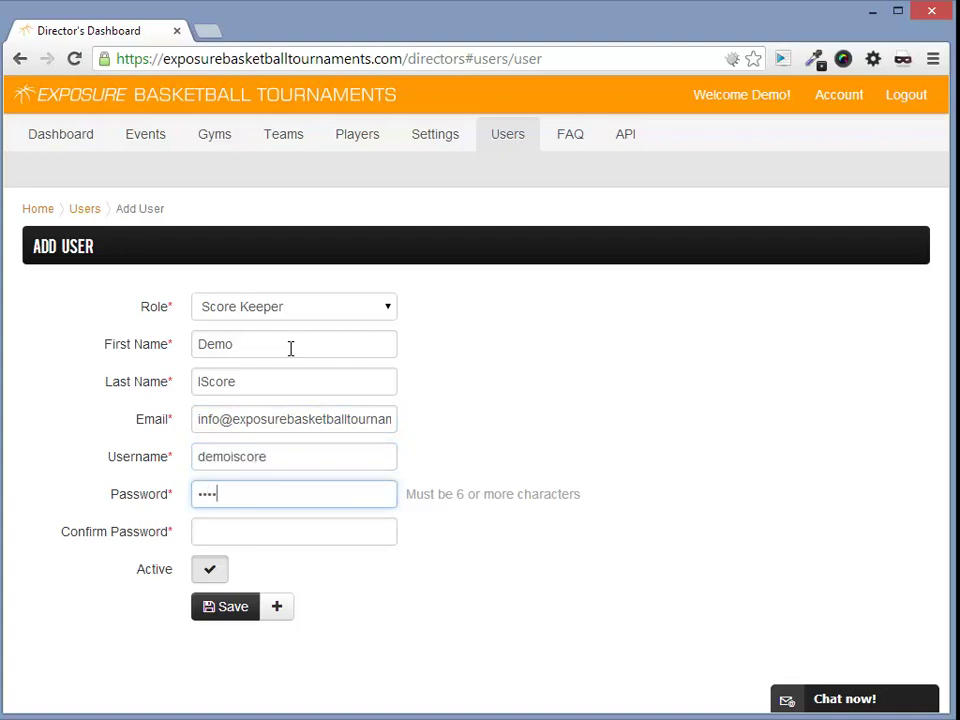
key(Tab)
text(•••)
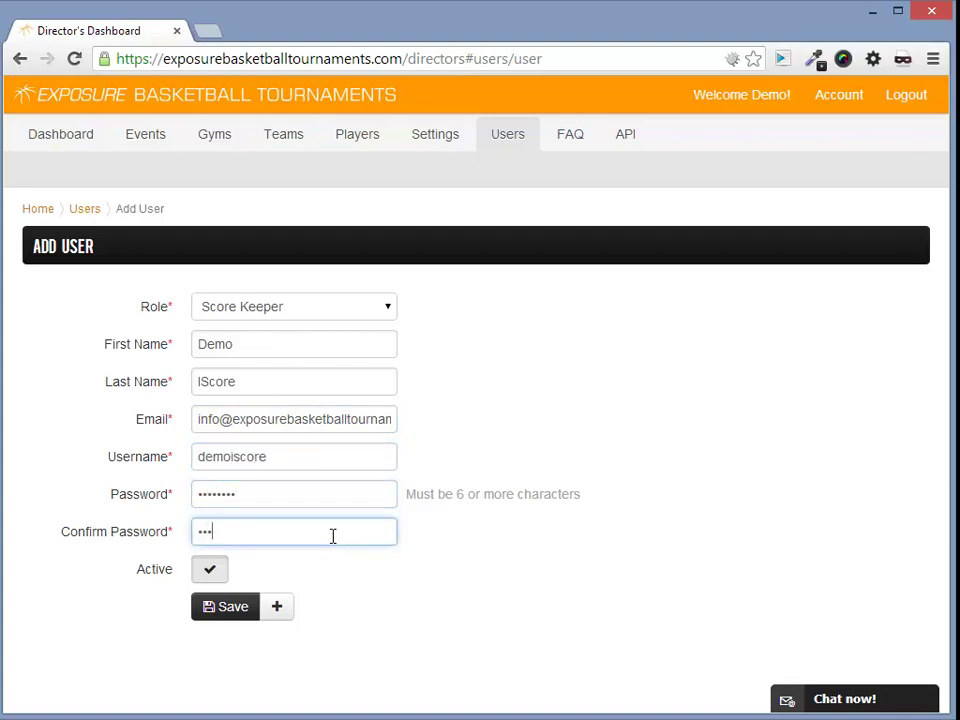
text(•••••)
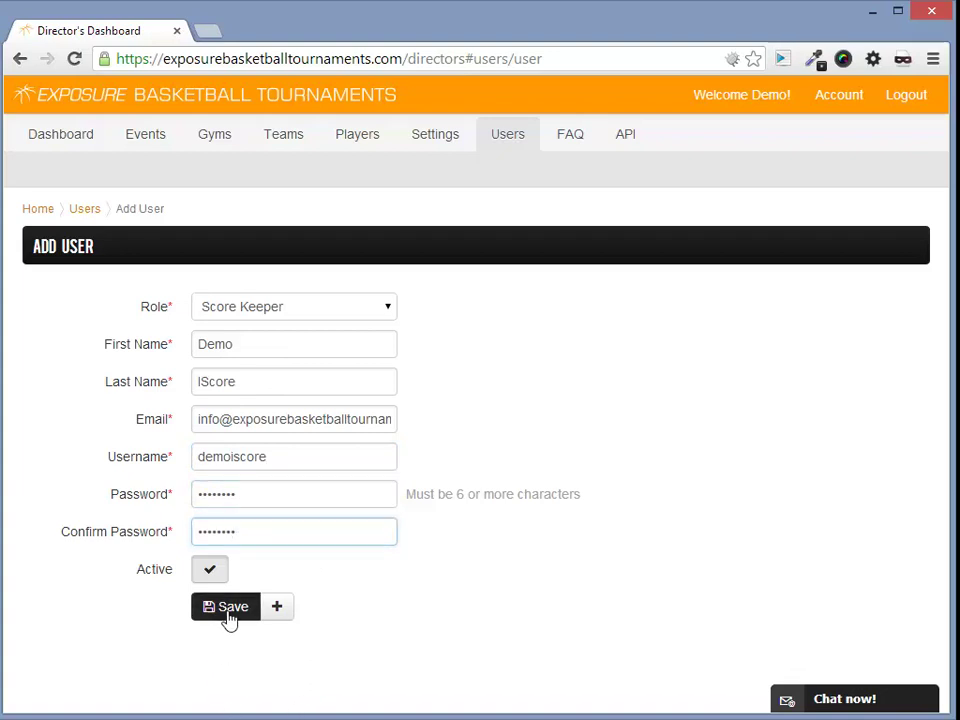
click(229, 617)
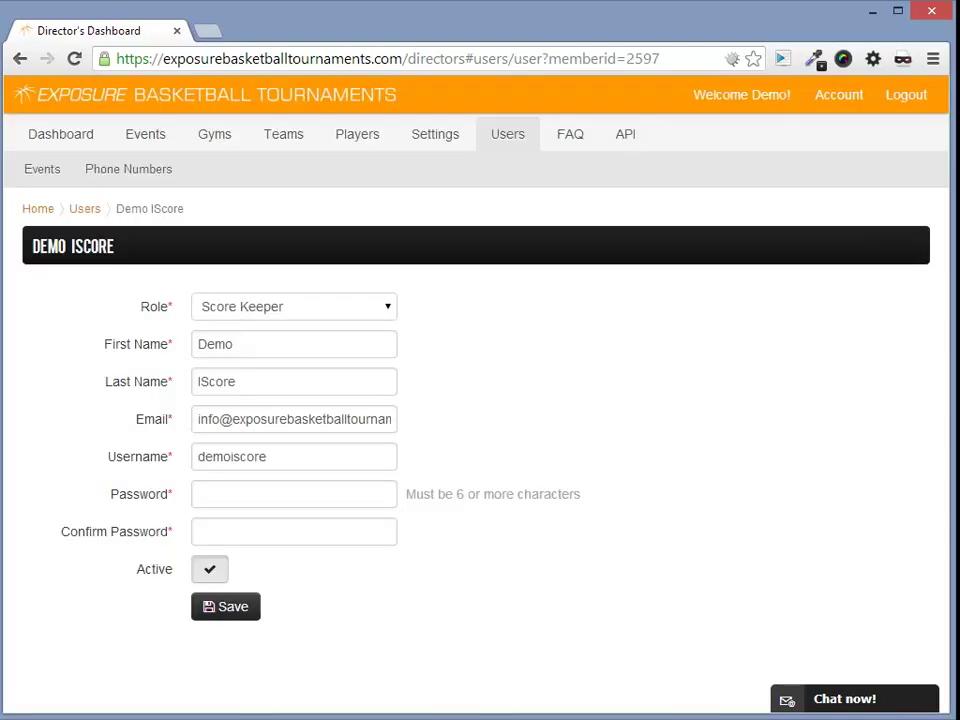
Assign the Demo Test event (Apr. 4-5, 2014) to the Score Keeper user and save
click(45, 180)
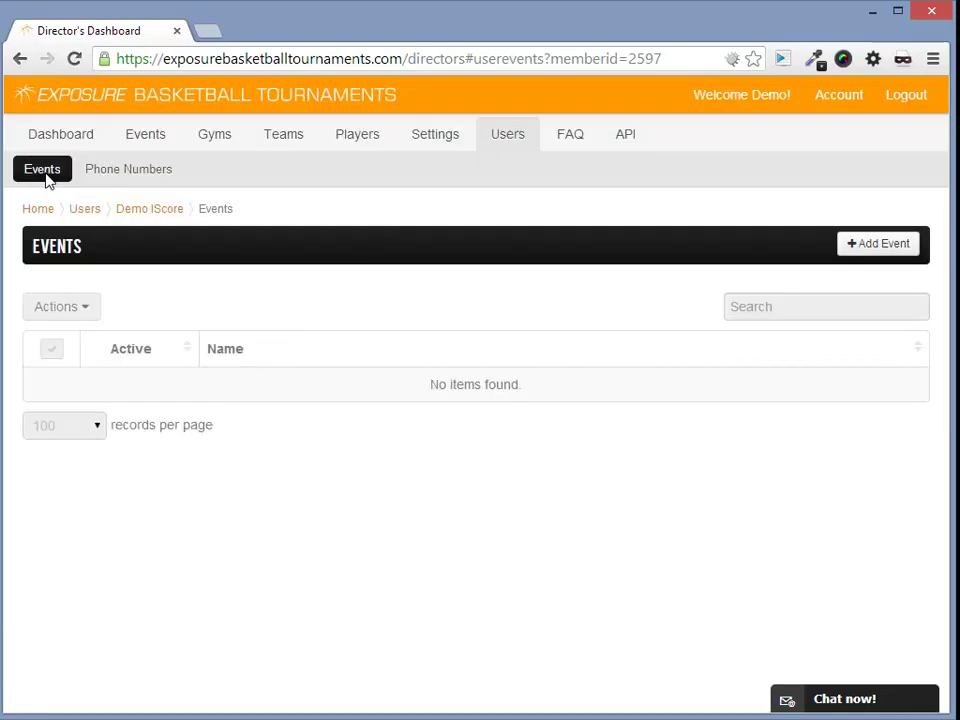
click(873, 249)
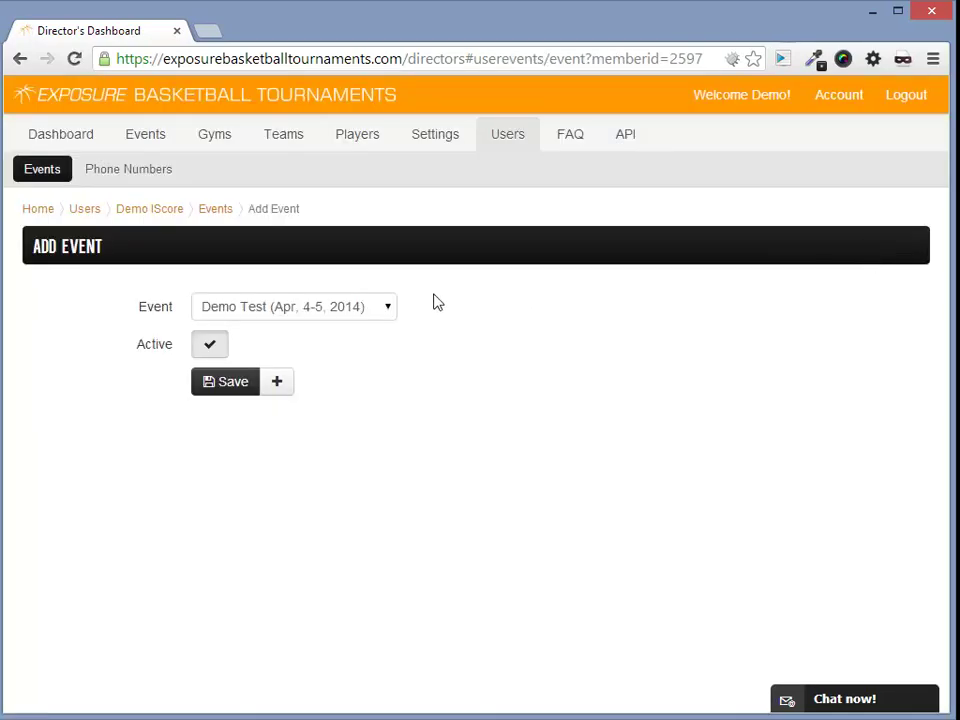
click(336, 313)
click(336, 313)
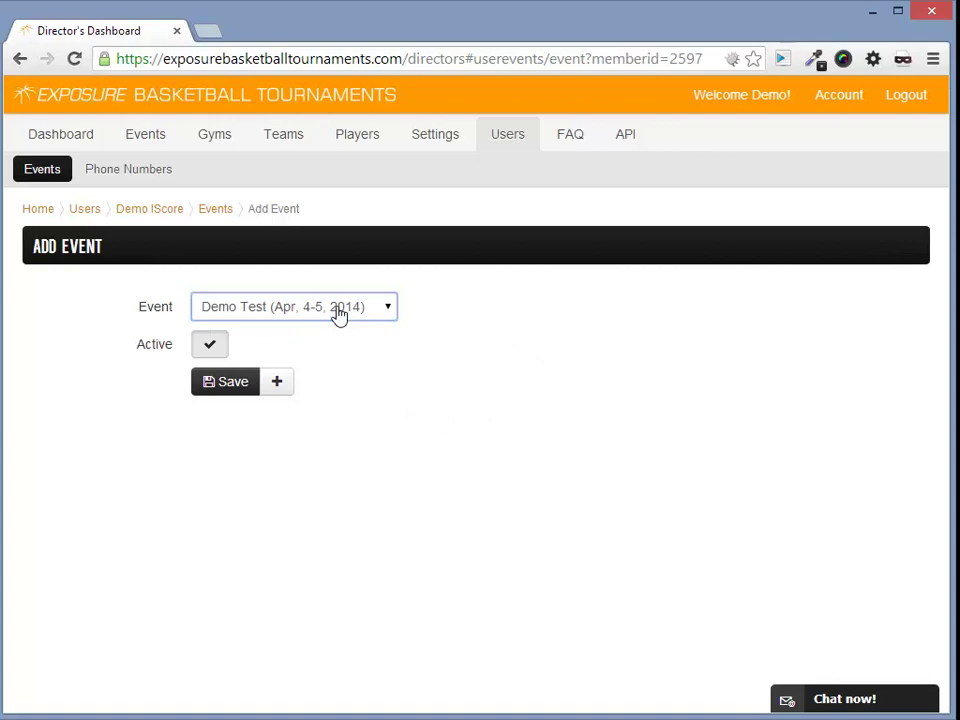
click(214, 382)
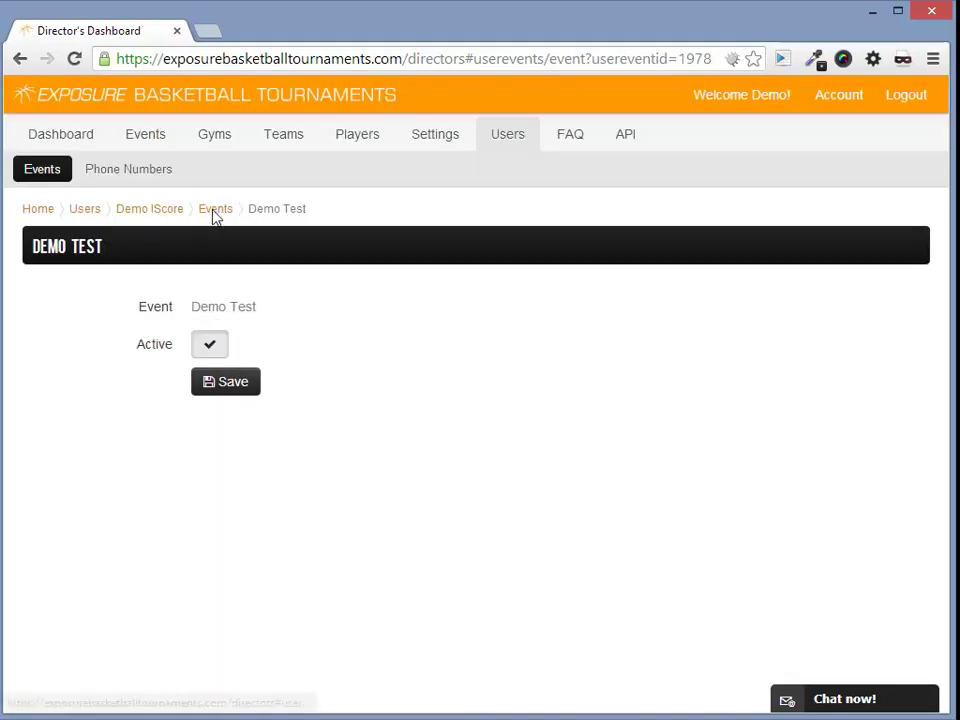
click(215, 210)
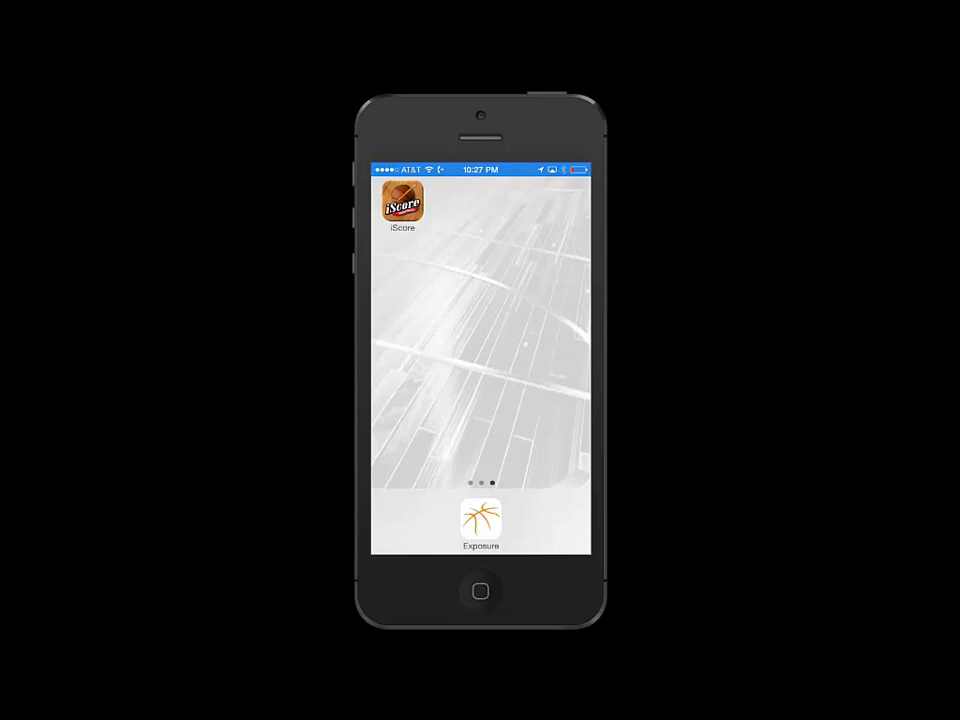
Launch iScore Basketball on the iPhone and open Team Manager
click(402, 202)
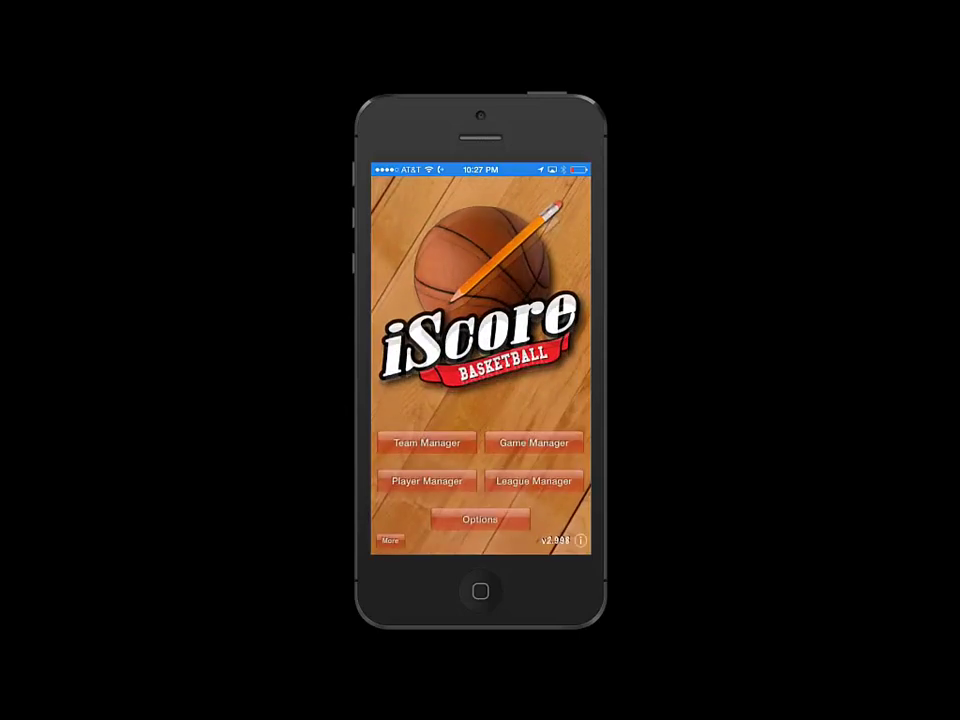
click(427, 442)
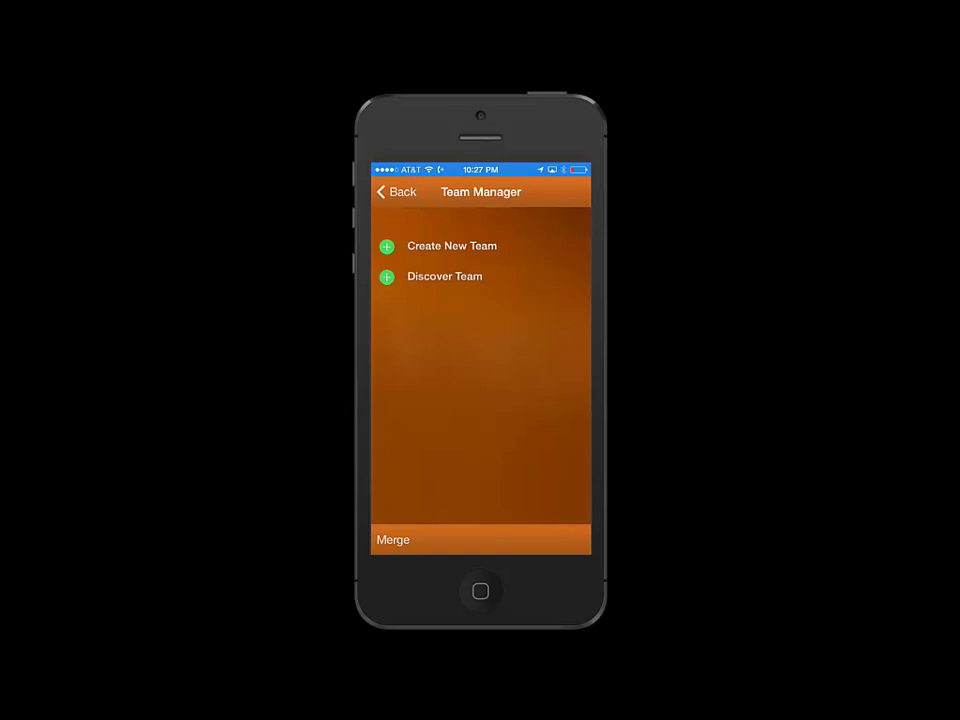
Import Team 1 from Exposure Basketball's Demo Test event, division 17
click(444, 276)
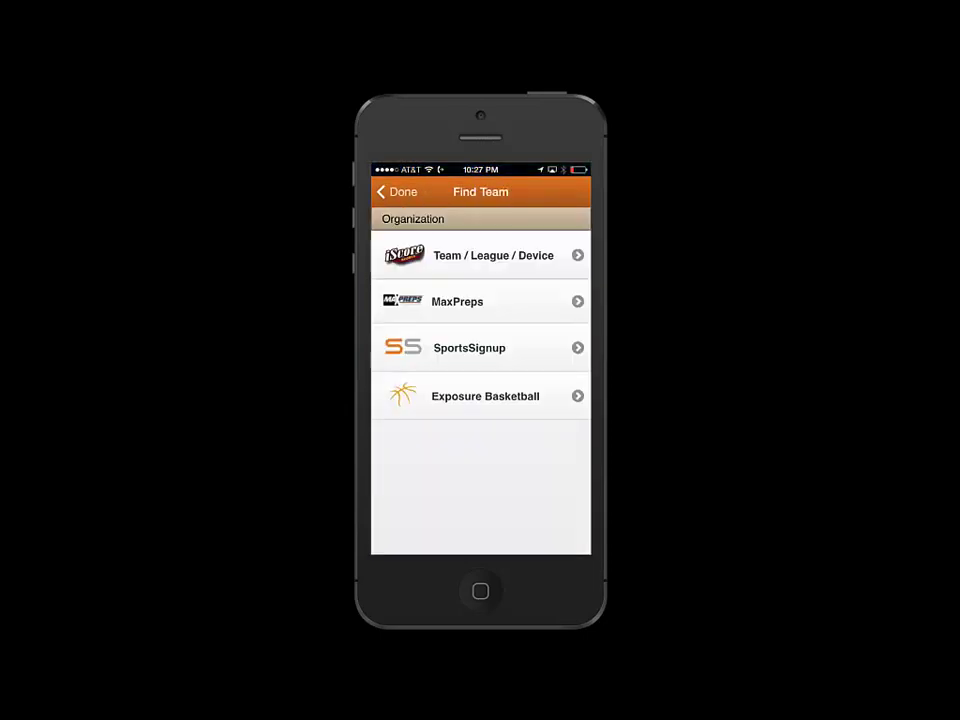
click(485, 396)
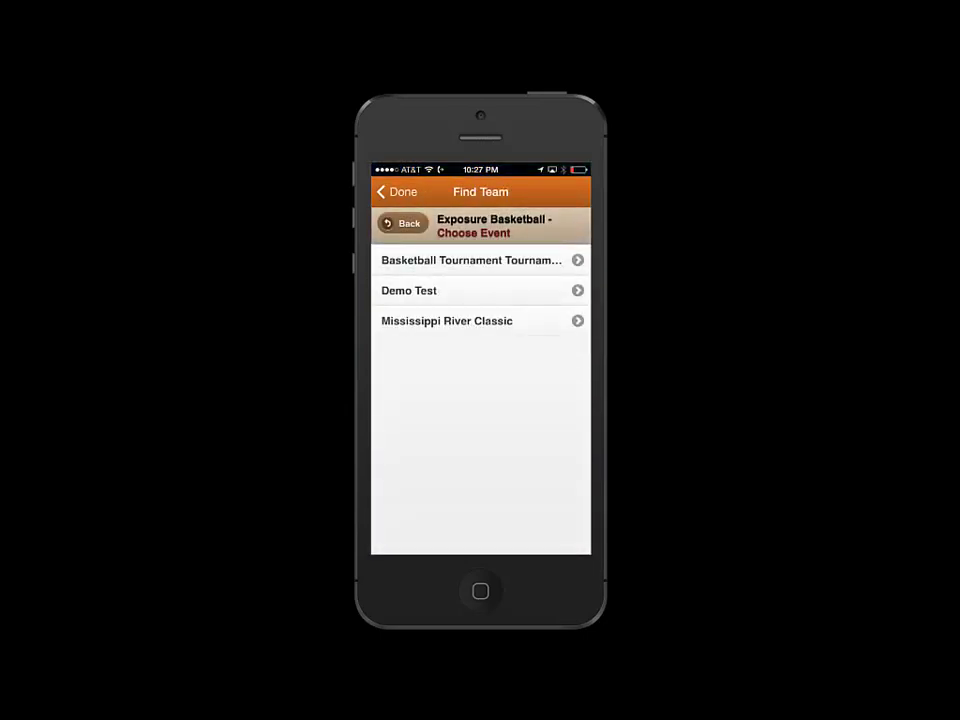
click(450, 290)
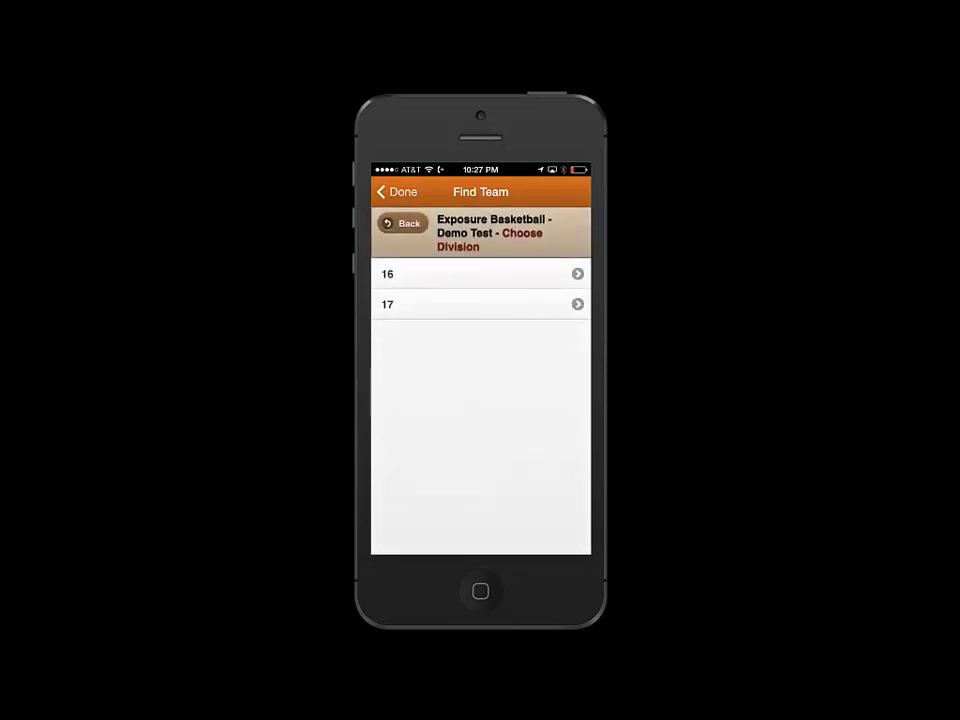
click(450, 304)
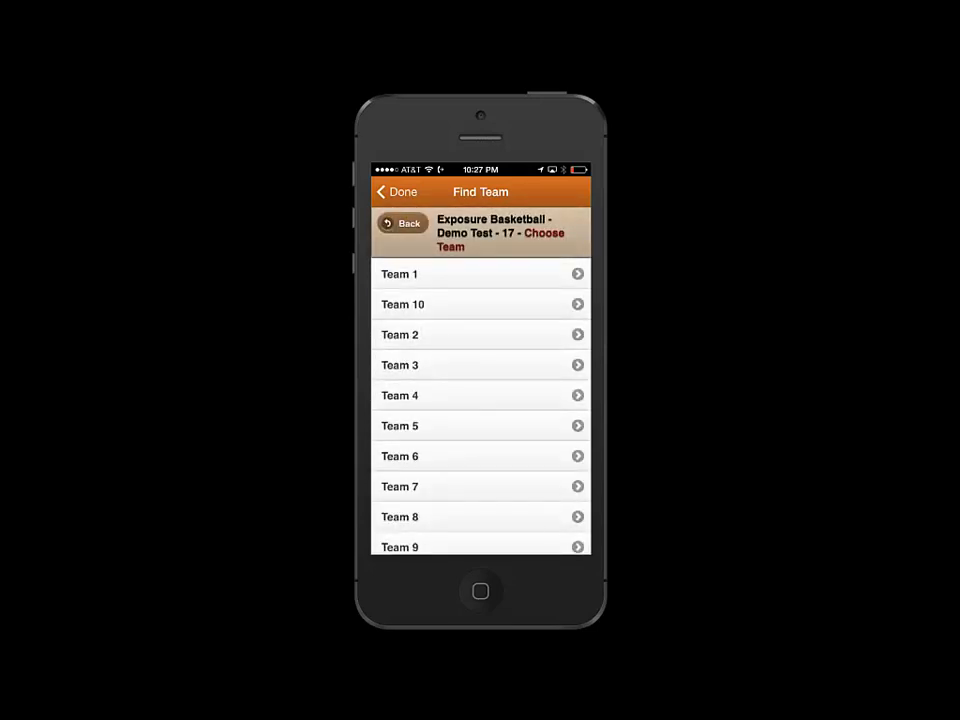
click(480, 274)
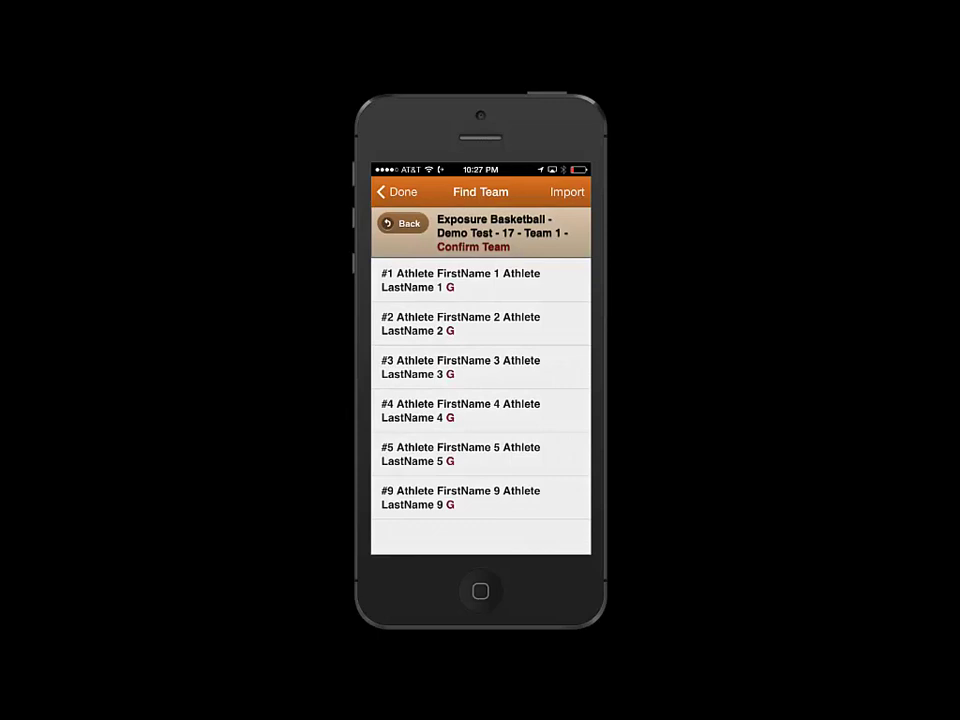
click(567, 191)
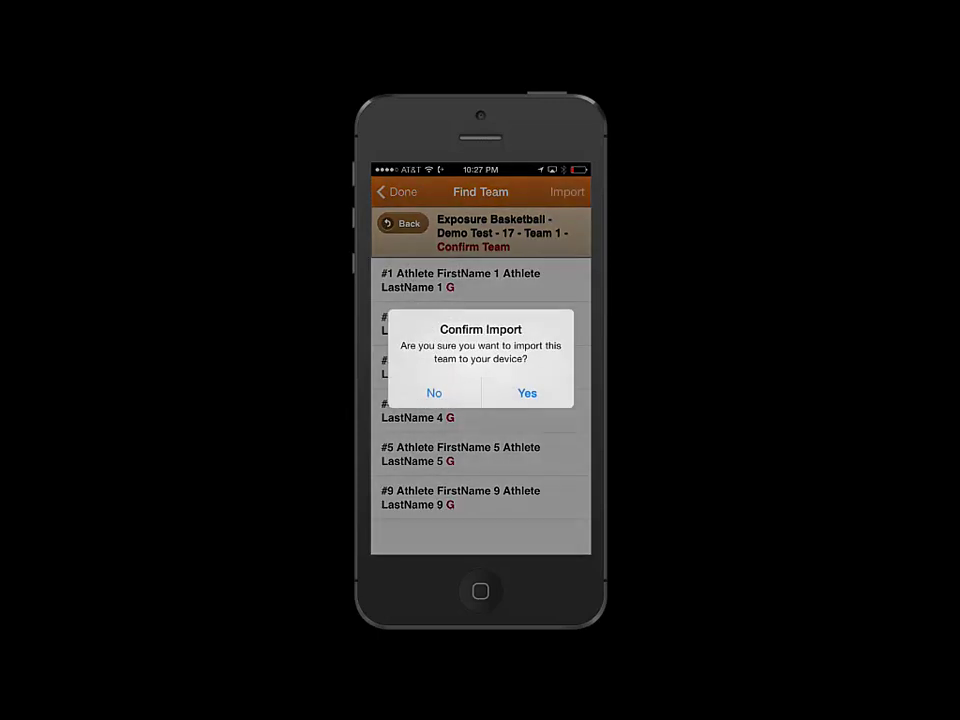
click(527, 393)
click(480, 392)
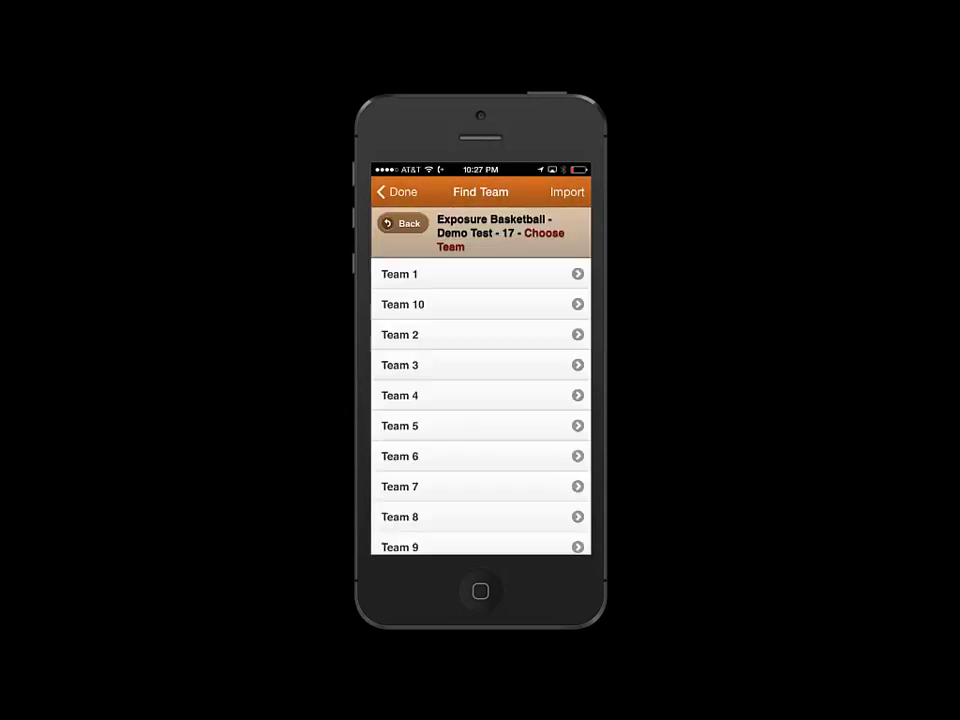
Import Team 2 from the same Demo Test division
click(480, 334)
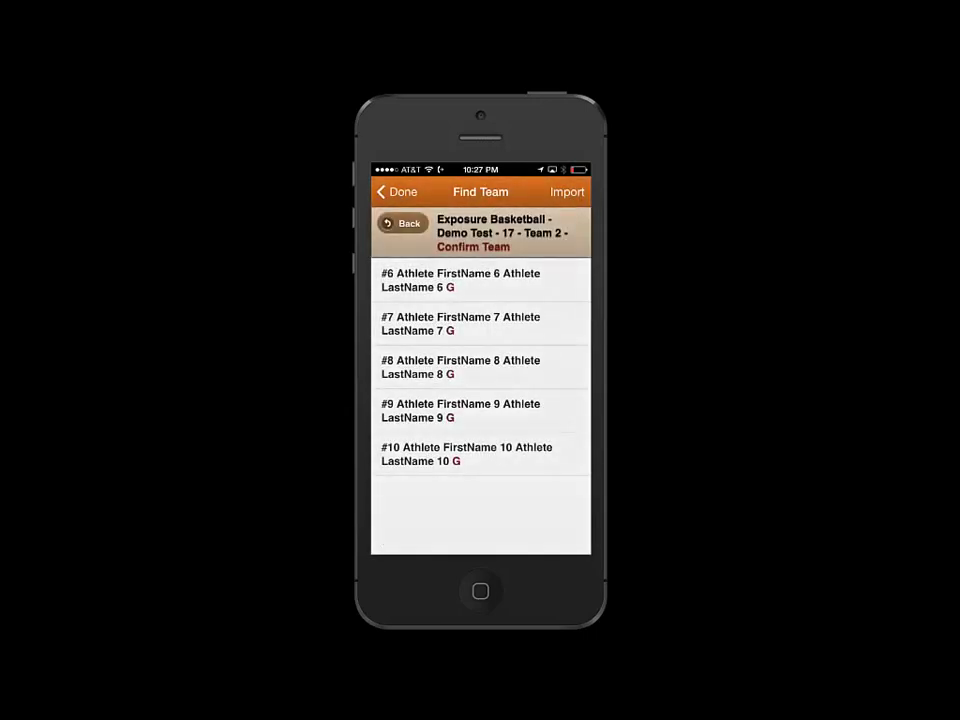
click(567, 191)
click(527, 392)
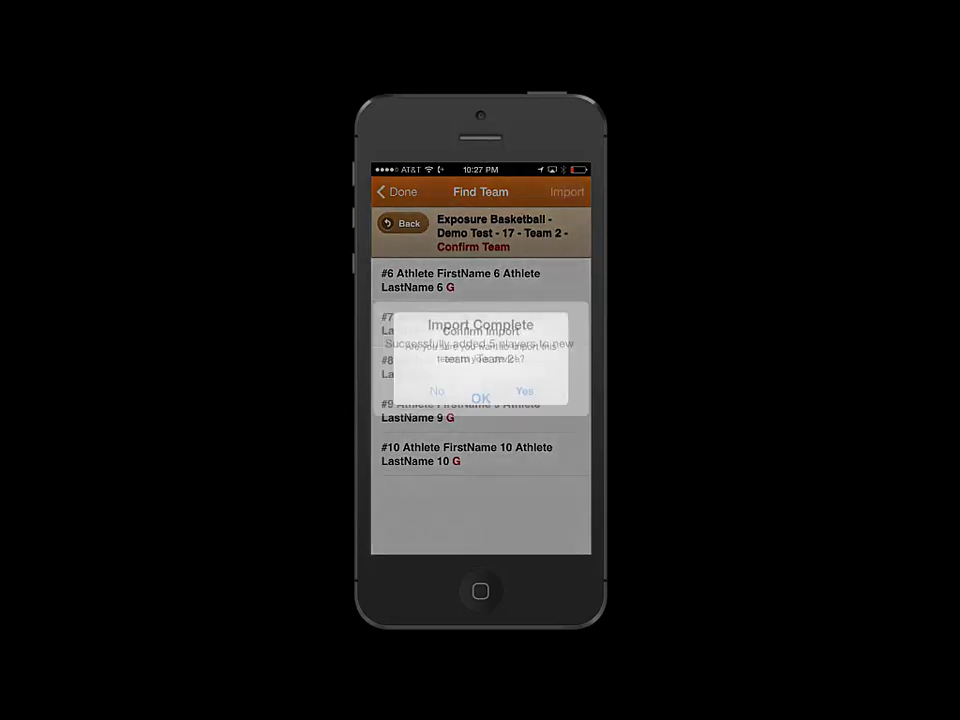
click(480, 392)
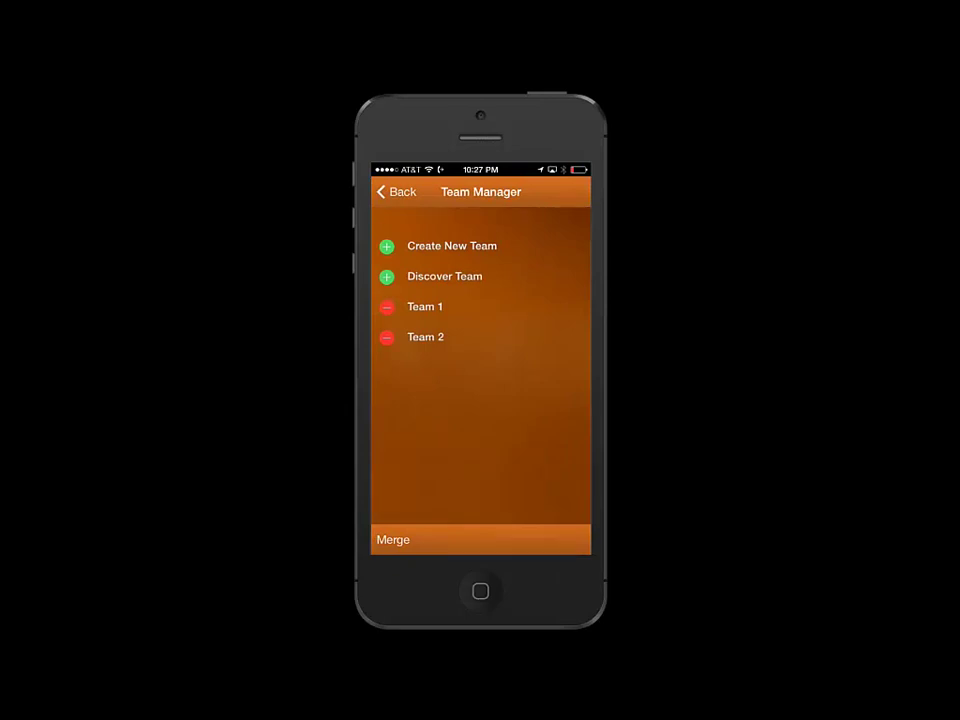
Create a 3/9/14 game with Team 1 as visitor and Team 2 as home
click(396, 192)
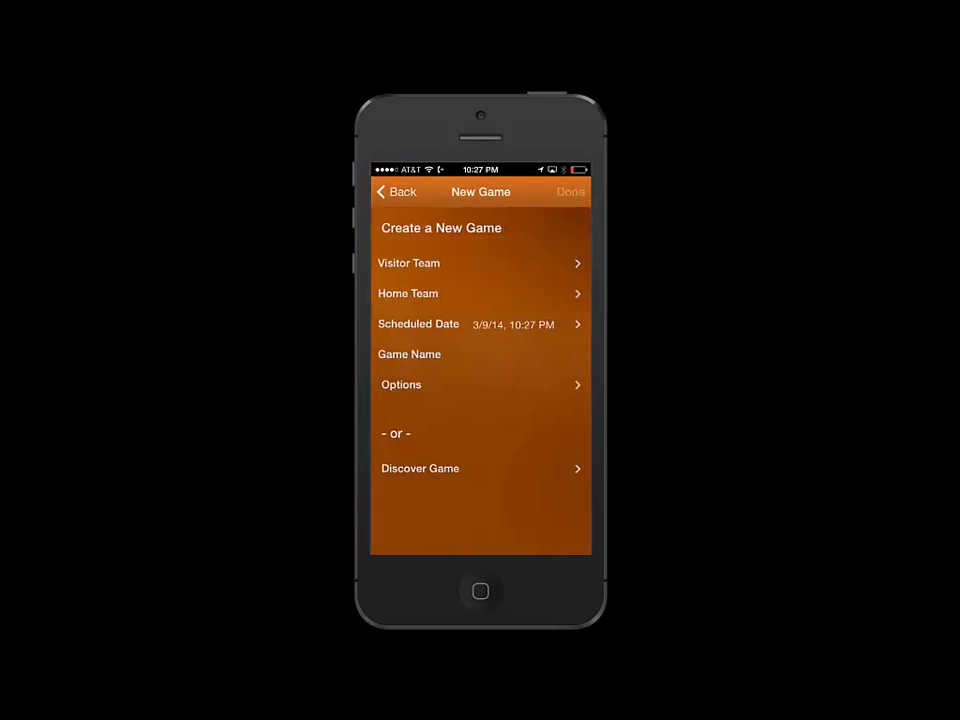
click(409, 263)
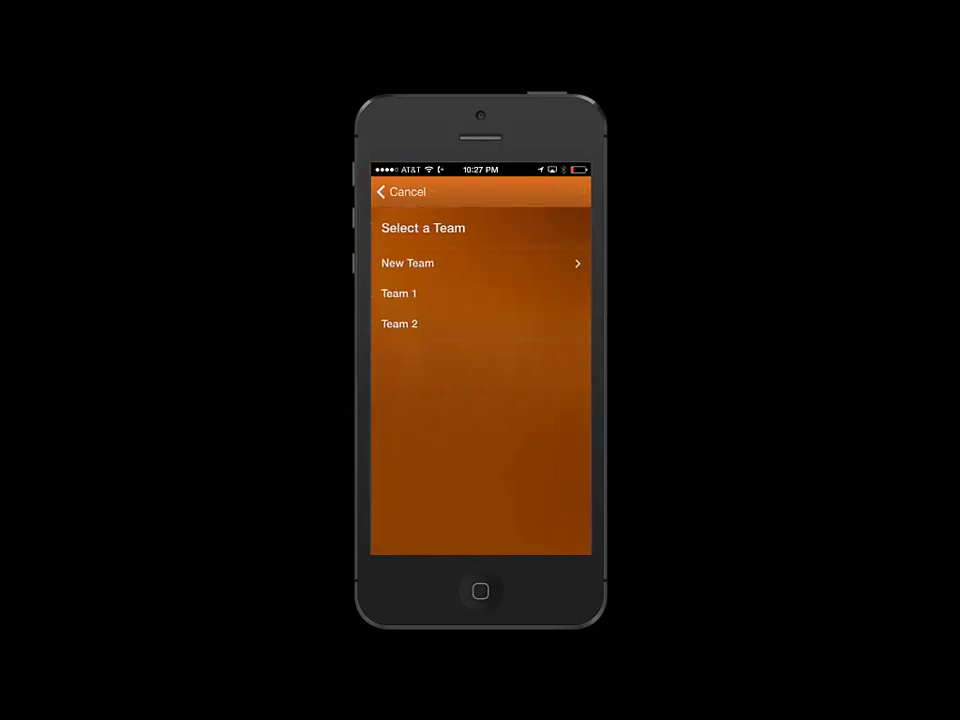
click(399, 293)
click(400, 293)
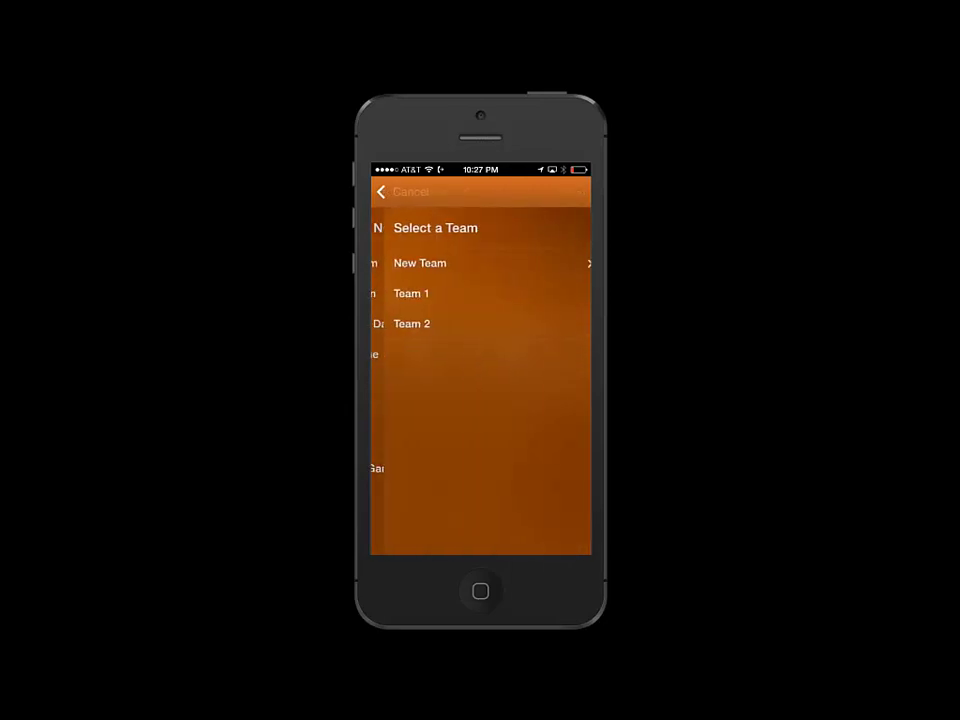
click(412, 323)
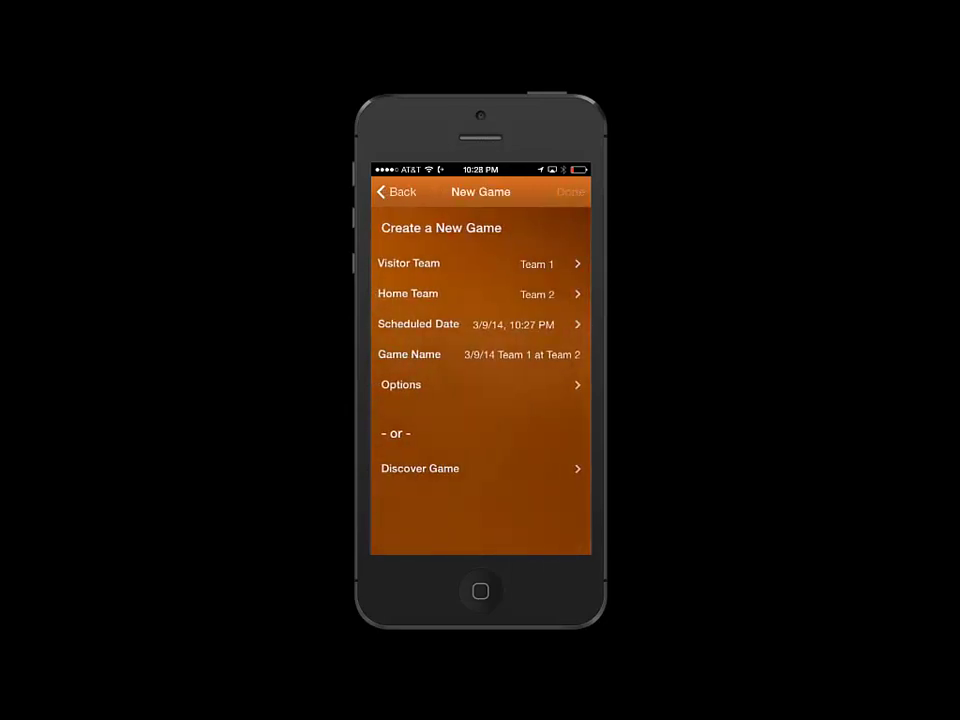
click(570, 191)
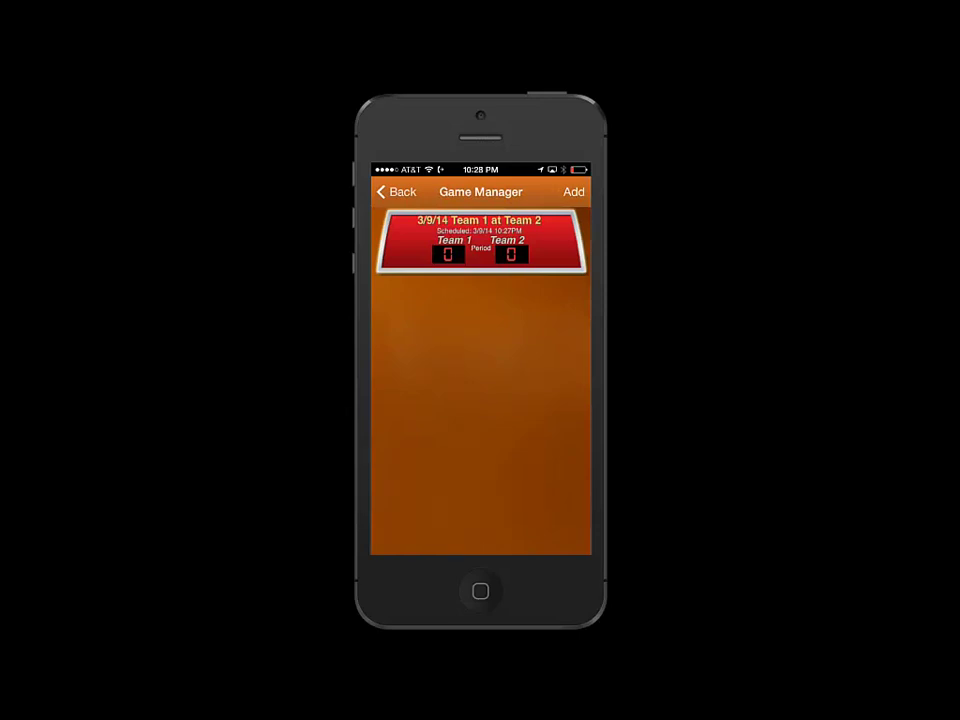
Delete the Team 1 at Team 2 game
click(480, 240)
click(573, 539)
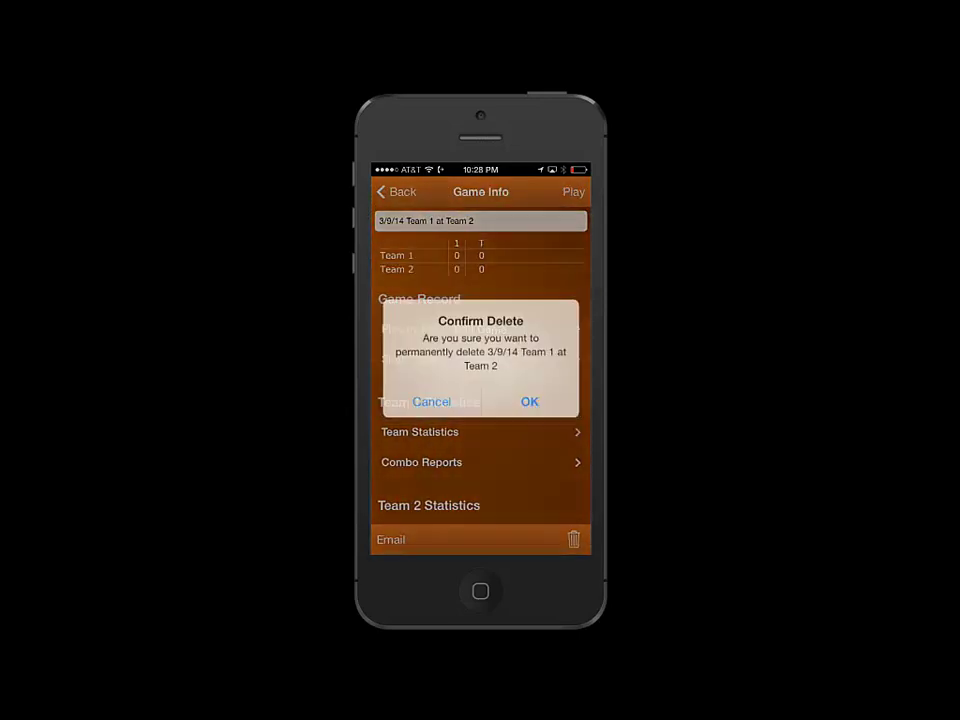
click(527, 399)
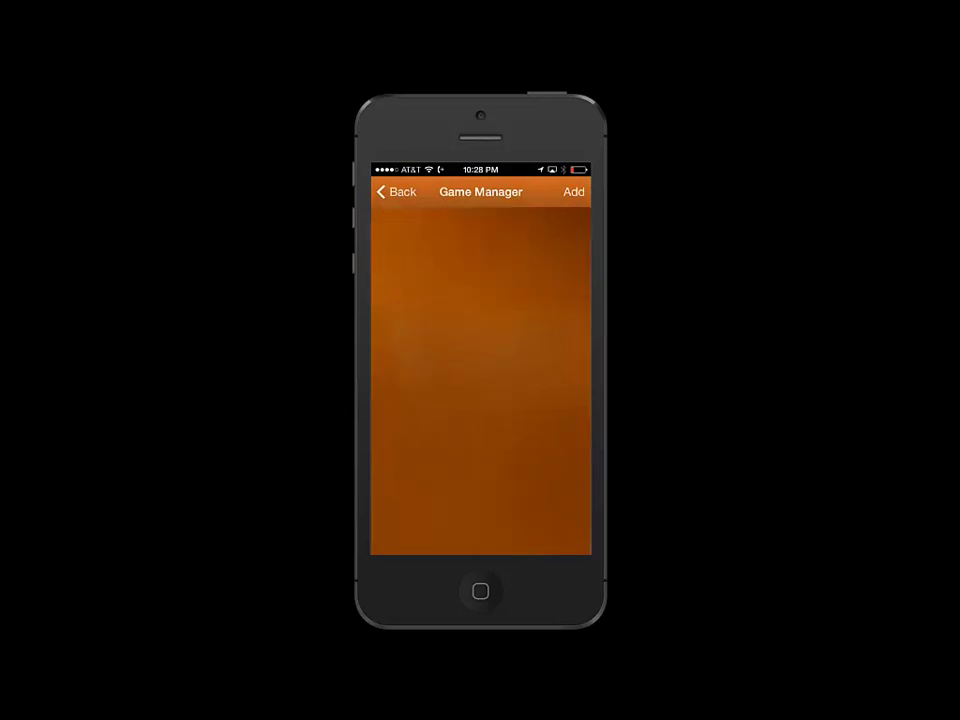
Switch iScorecast On in Options, then return to the empty Game Manager
click(397, 191)
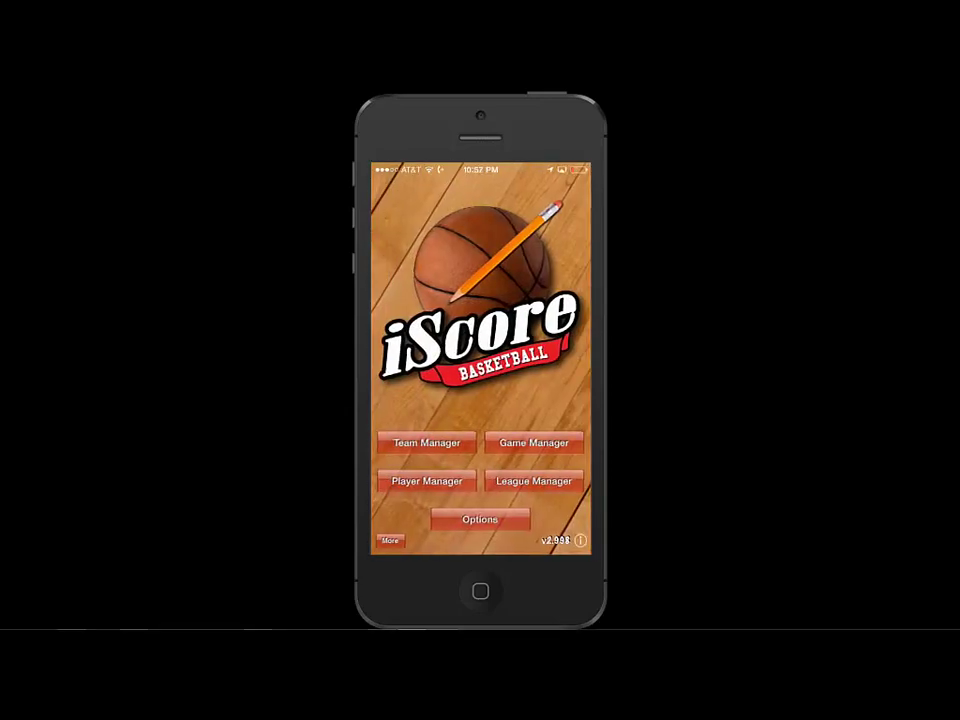
click(480, 519)
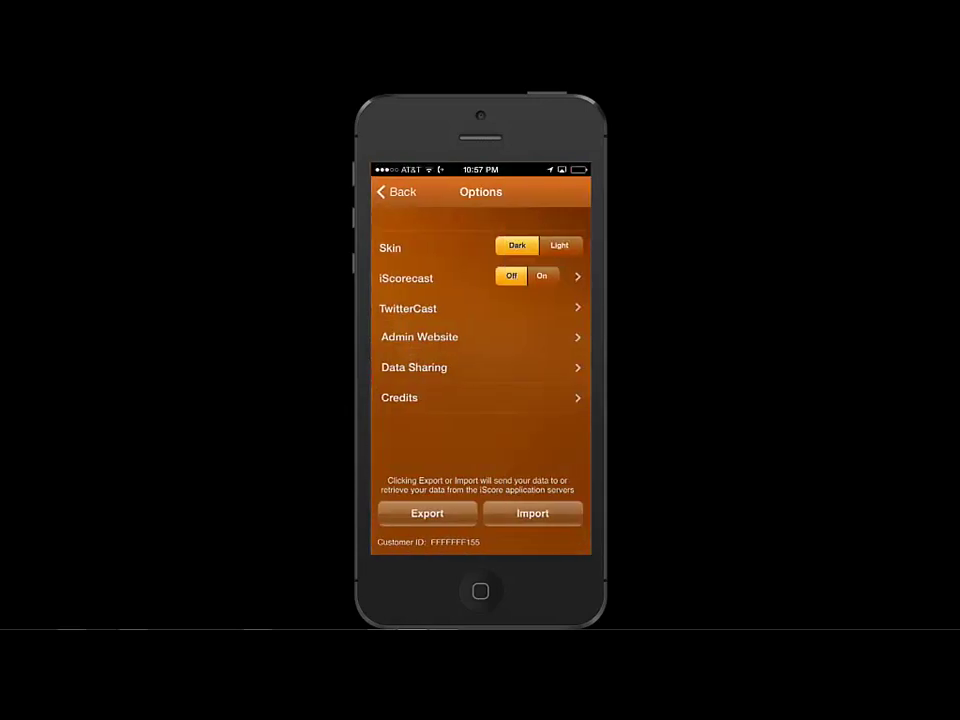
click(541, 276)
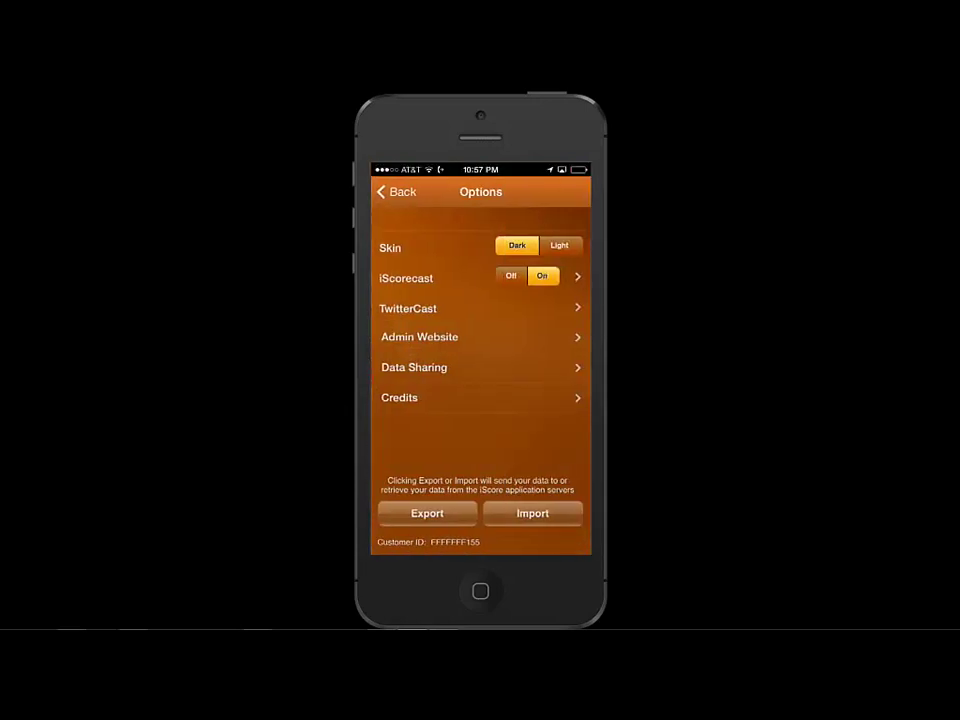
click(397, 191)
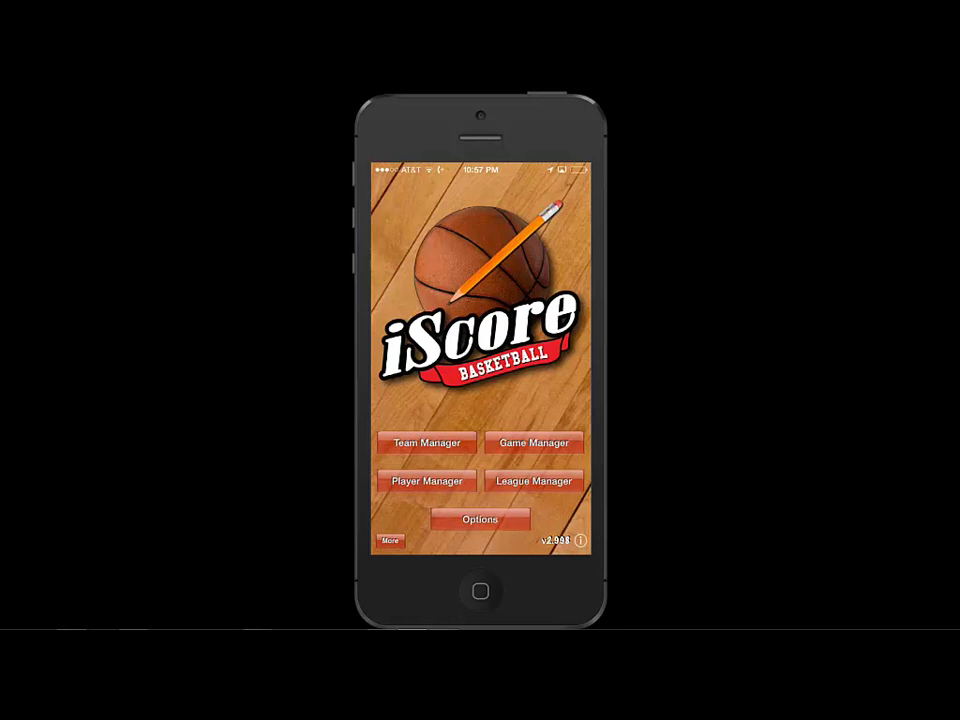
click(534, 442)
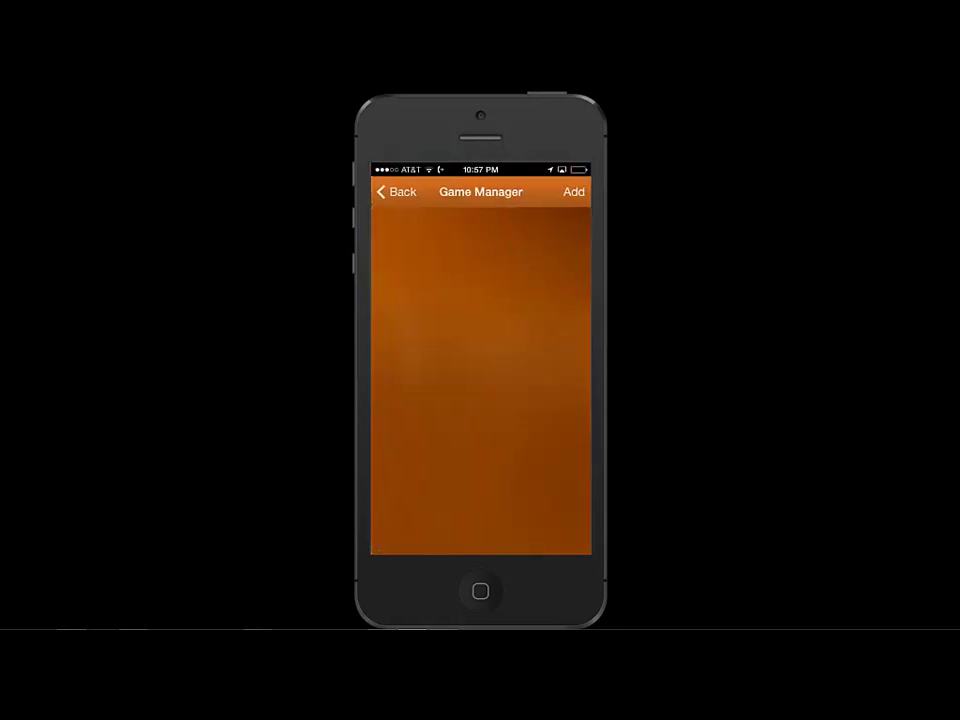
Start a new game by discovering one from Exposure Basketball
click(574, 191)
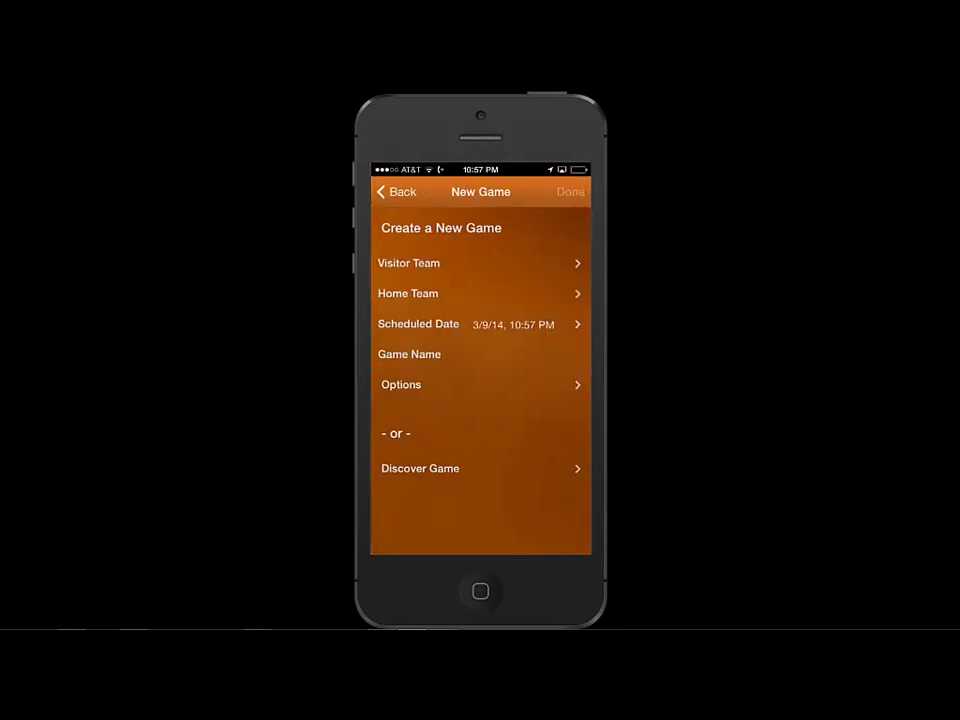
click(420, 468)
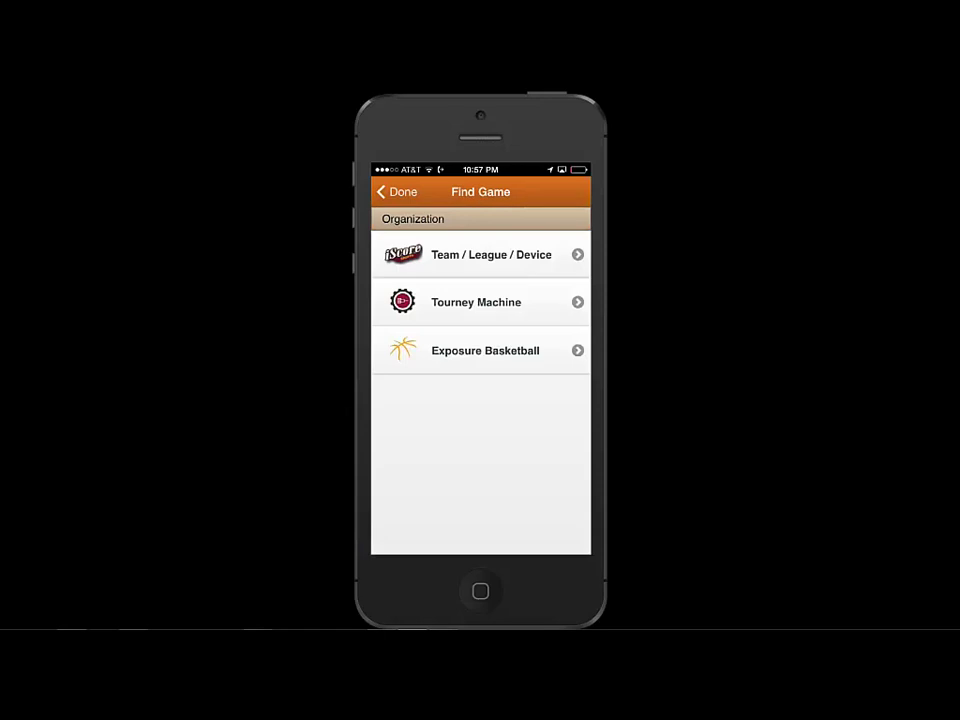
click(485, 350)
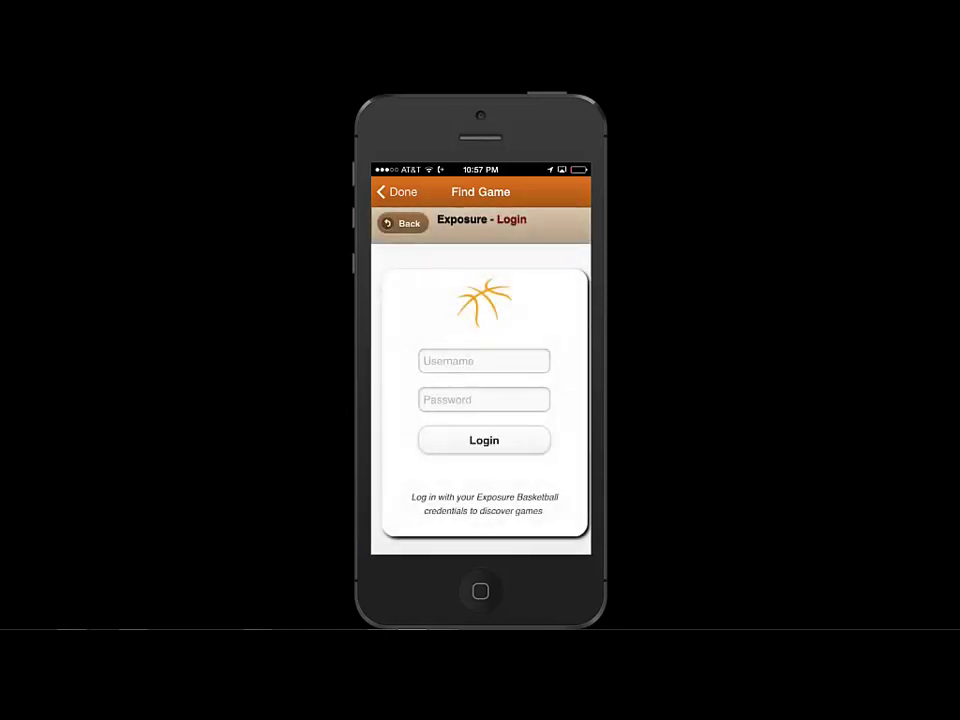
Sign in to Exposure with the Score Keeper account's username and password
click(484, 361)
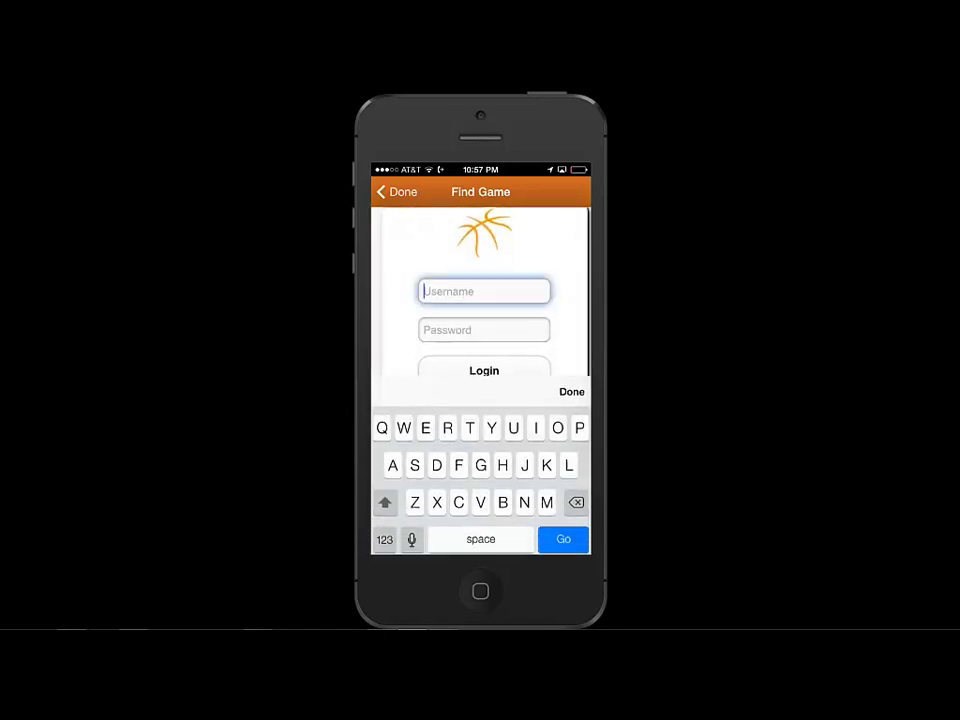
text(Do)
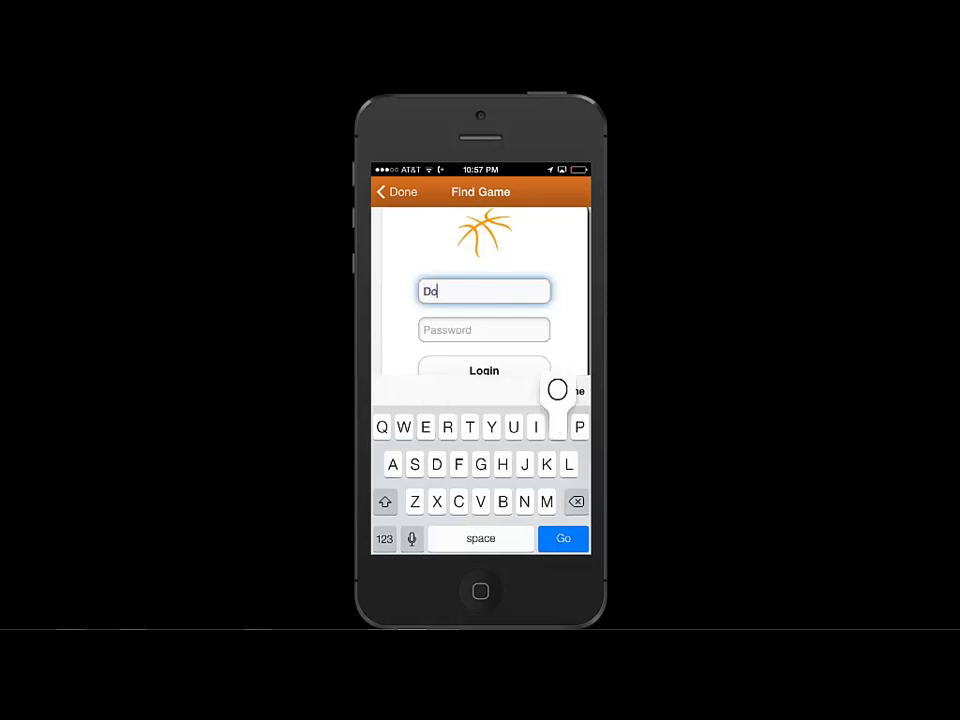
key(BackSpace)
text(em)
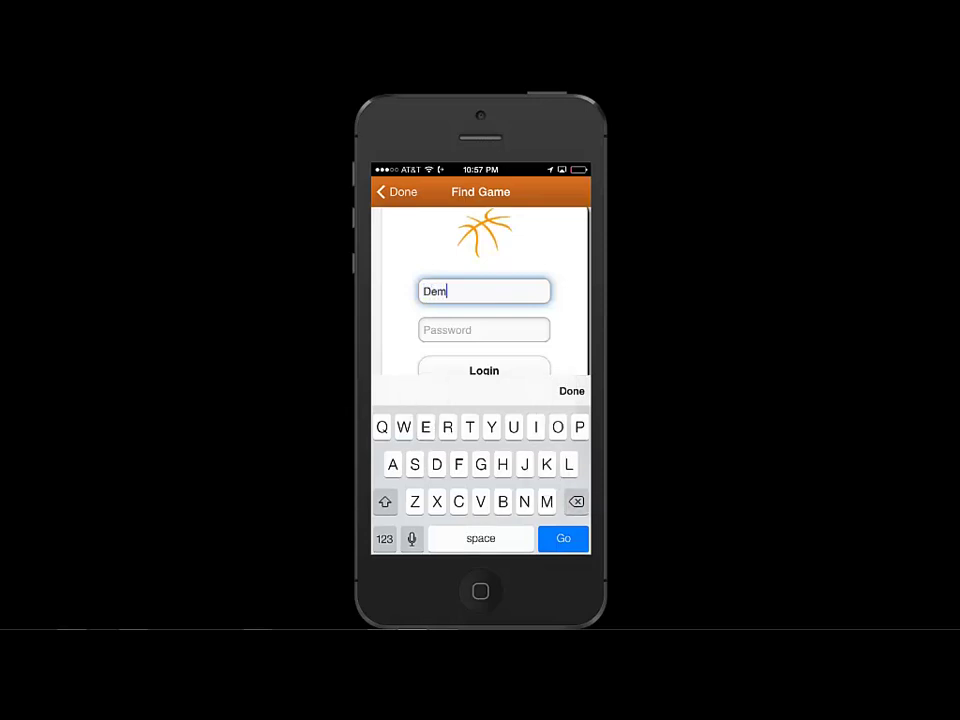
text(oiscore)
click(484, 330)
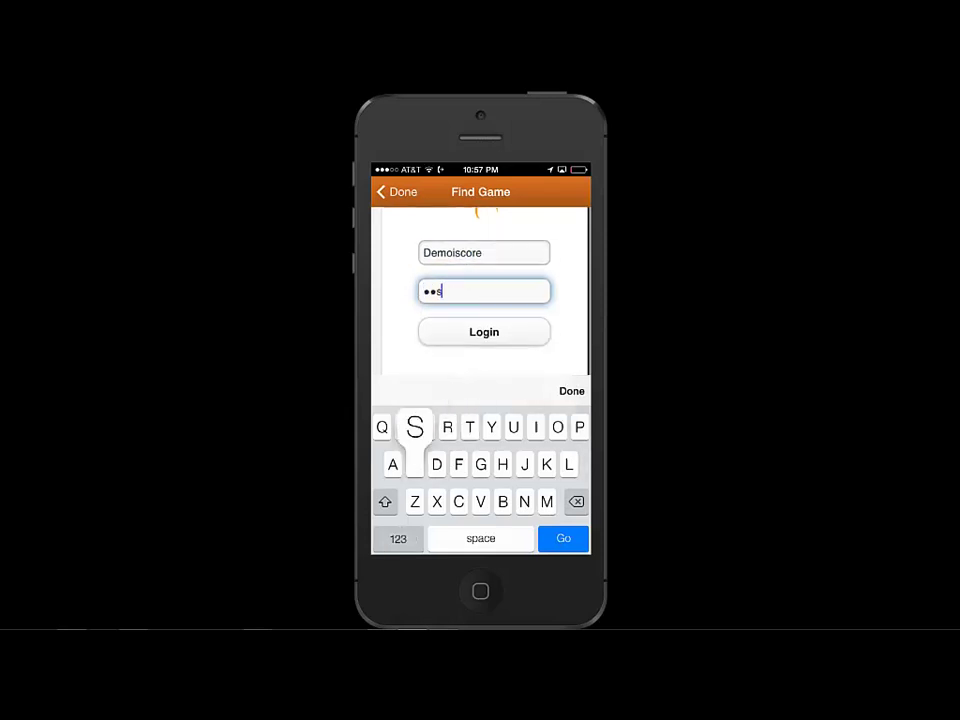
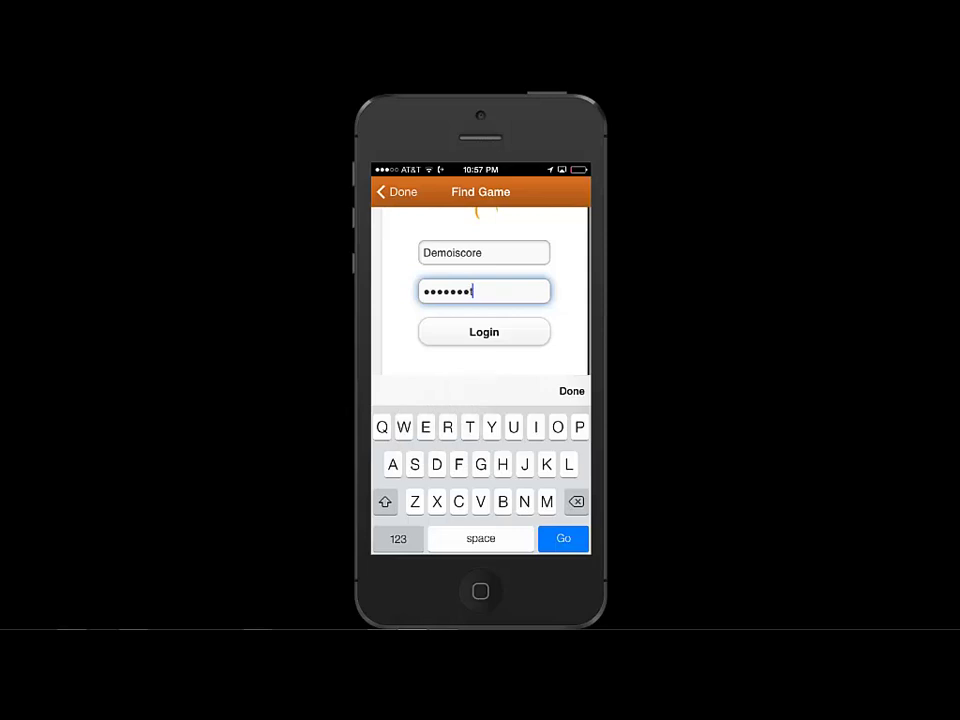
click(572, 391)
Choose Demo Test, then New Albany High School, then the 9:20 AM Team 3 vs Team 4 game
click(484, 440)
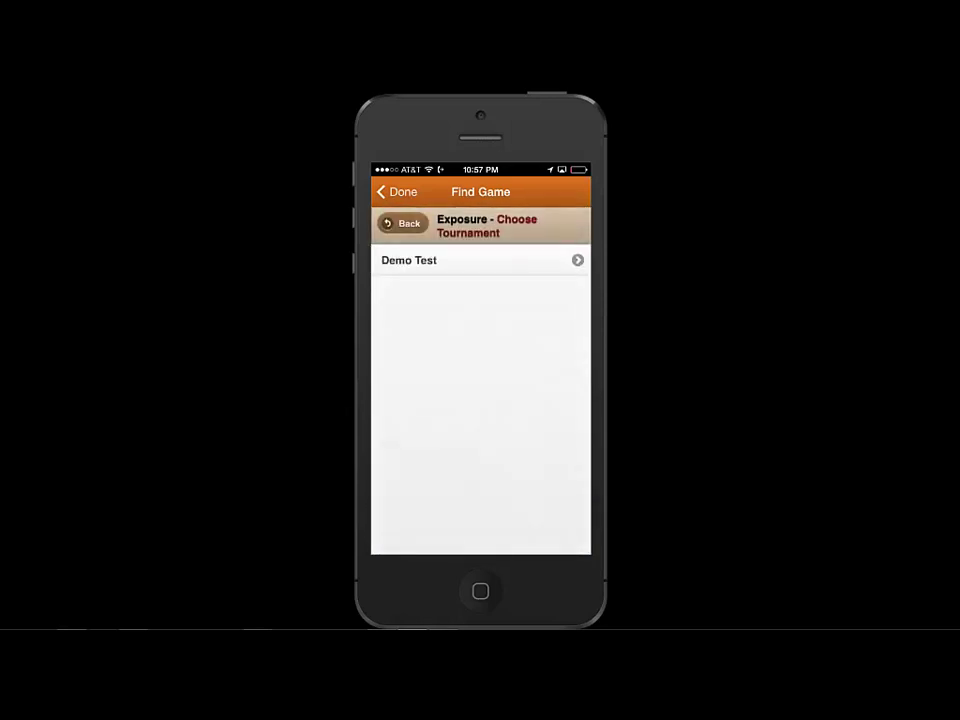
click(420, 260)
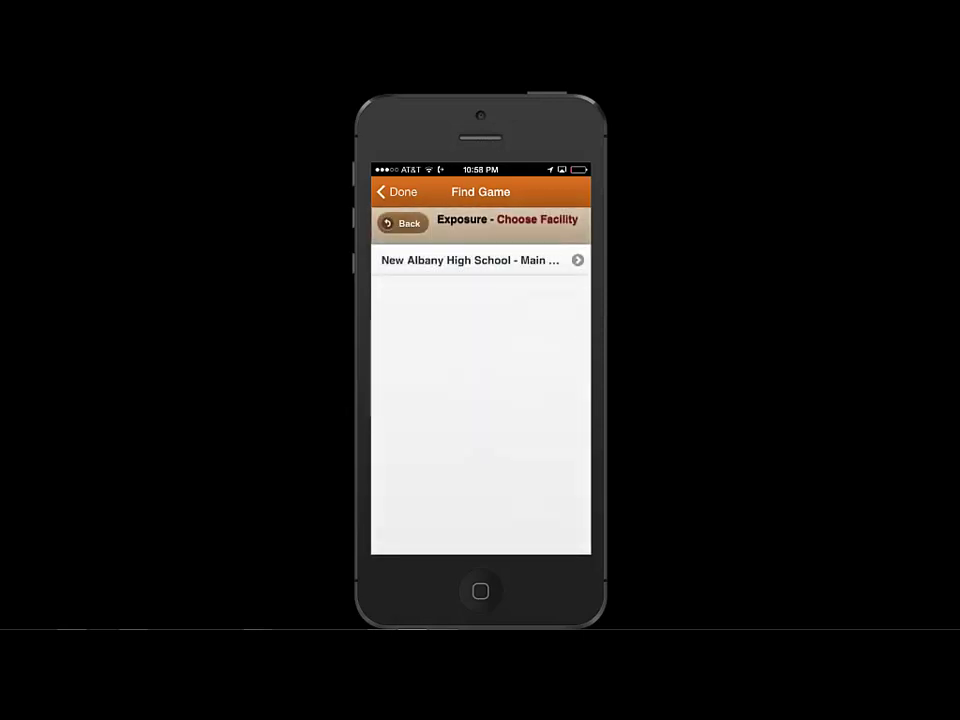
click(470, 260)
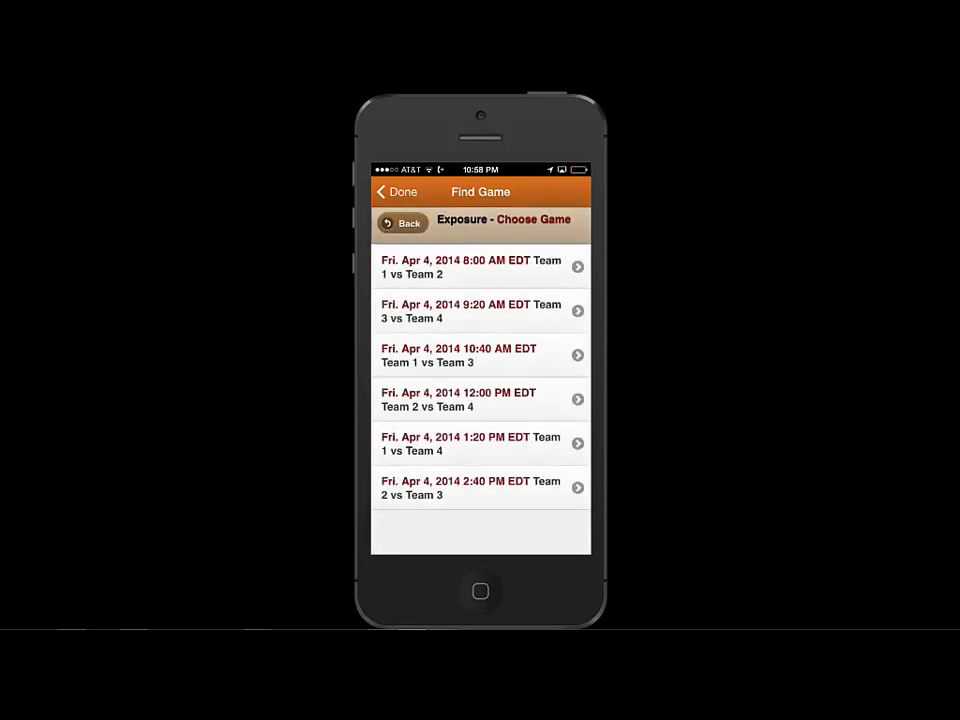
click(475, 318)
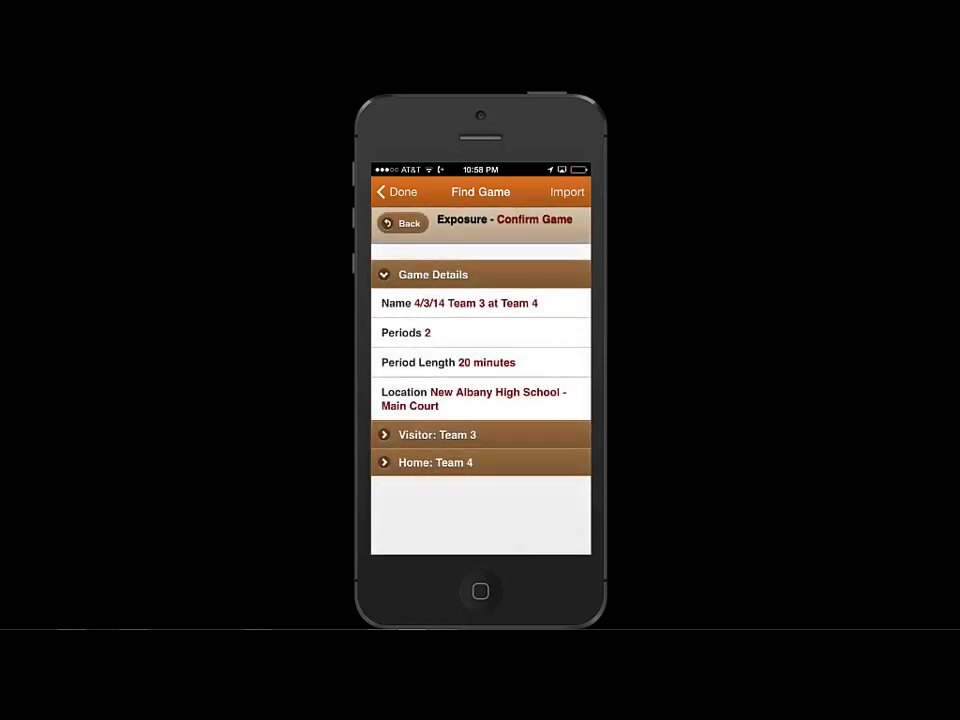
Review both team rosters, import the 4/3/14 Team 3 at Team 4 game, and return to Game Manager
click(437, 434)
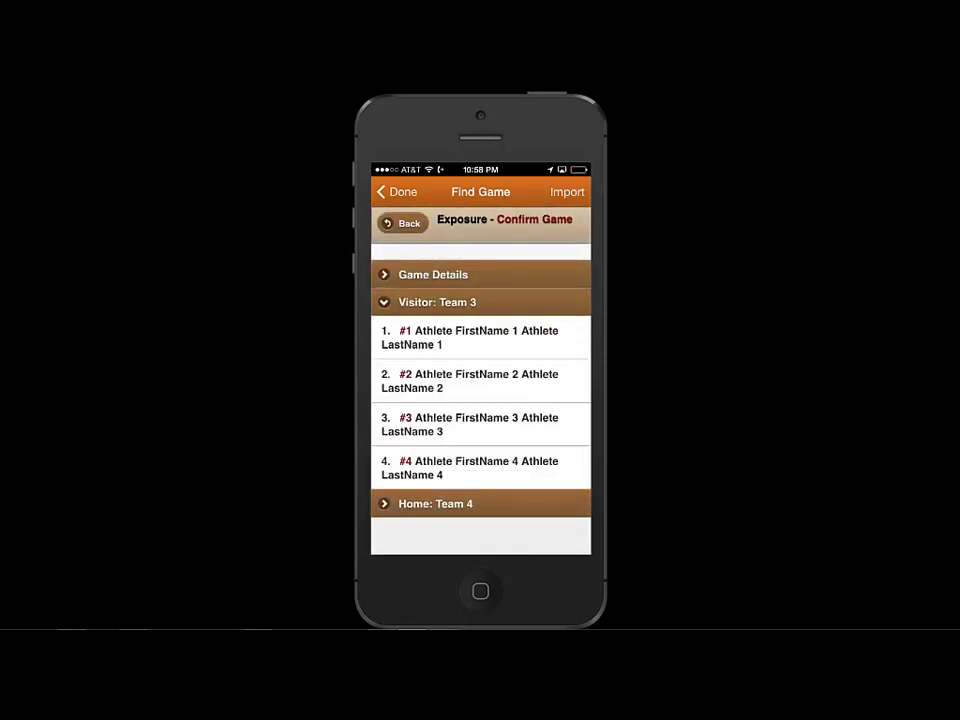
click(435, 503)
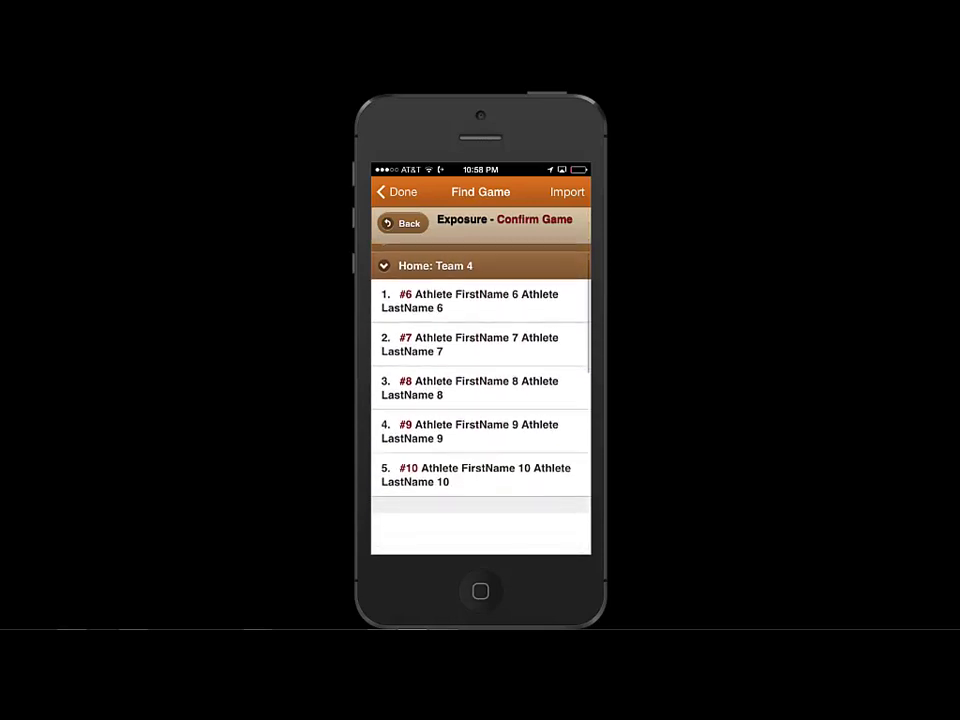
click(567, 191)
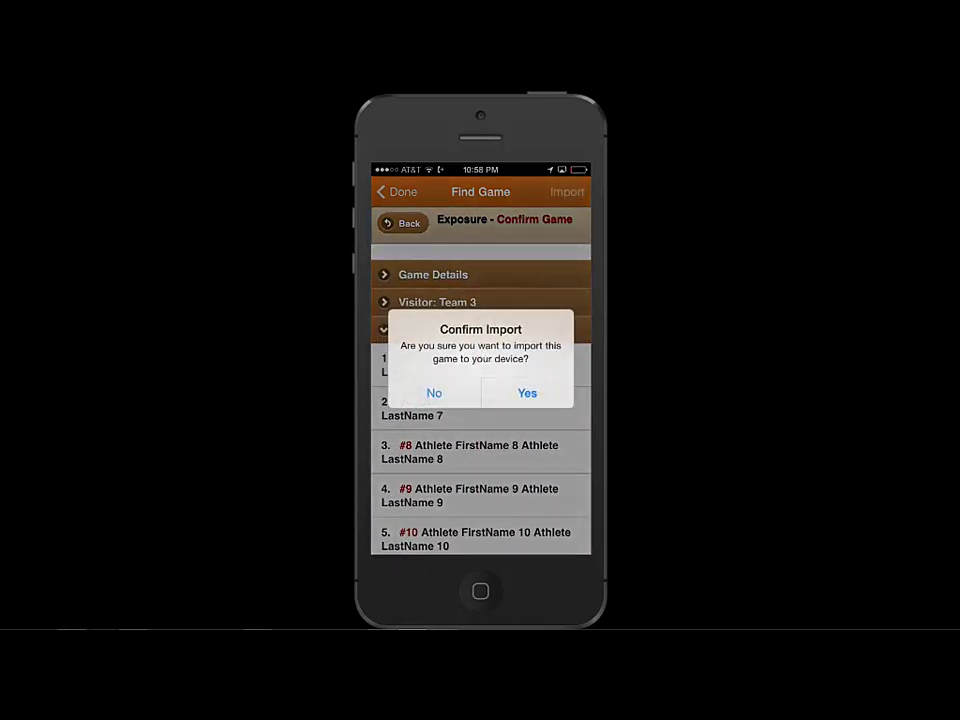
click(527, 392)
click(480, 386)
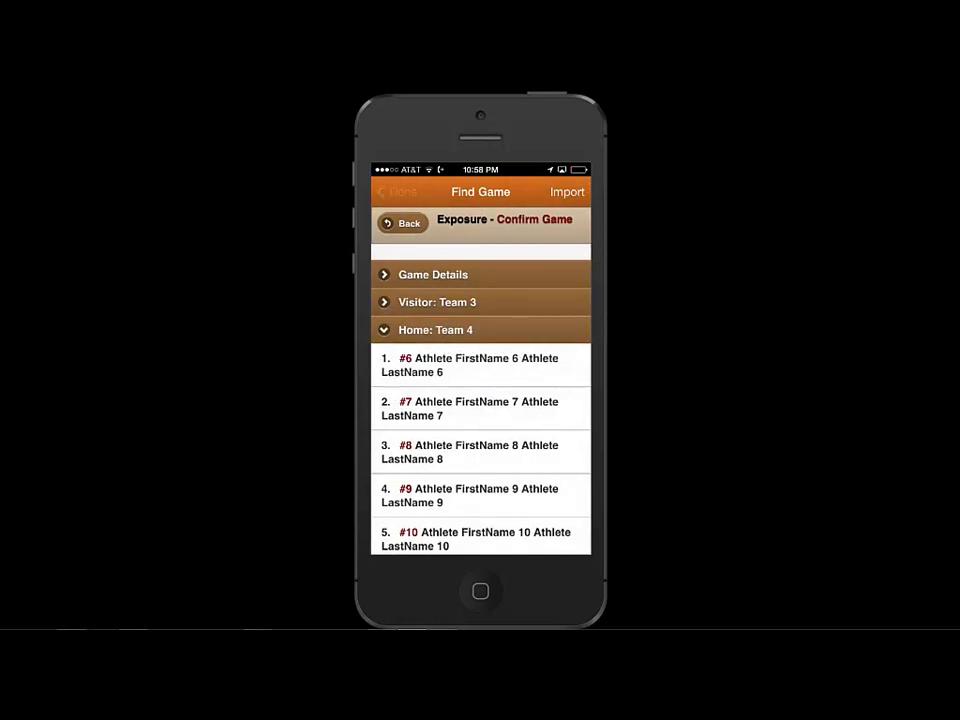
click(396, 191)
click(396, 191)
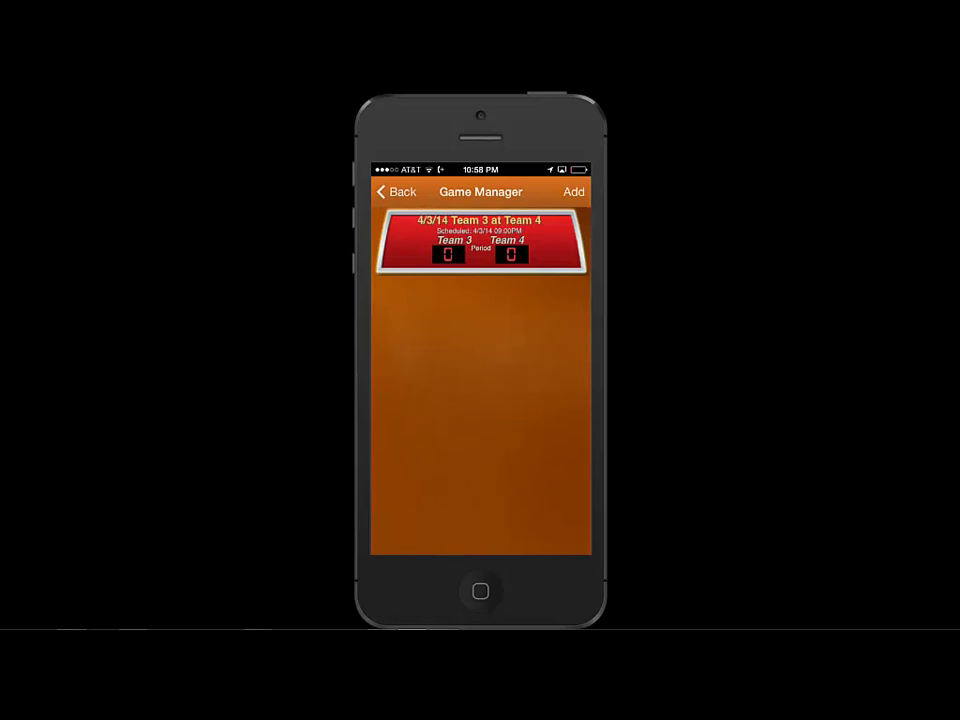
Open the Team 3 at Team 4 game and start Play to reach the scoring court
click(481, 240)
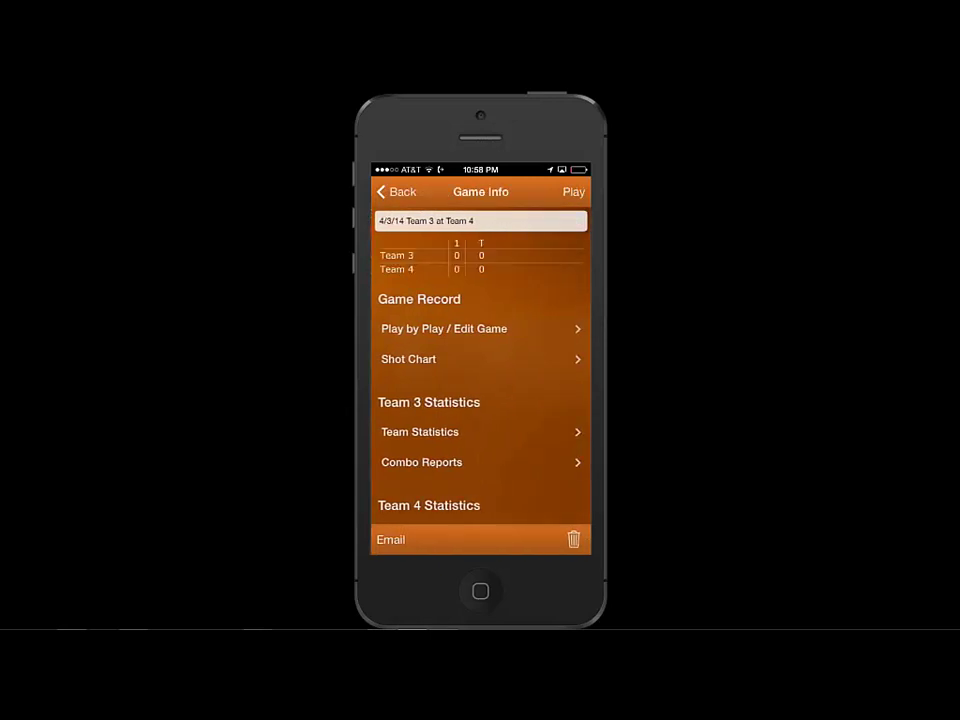
click(444, 328)
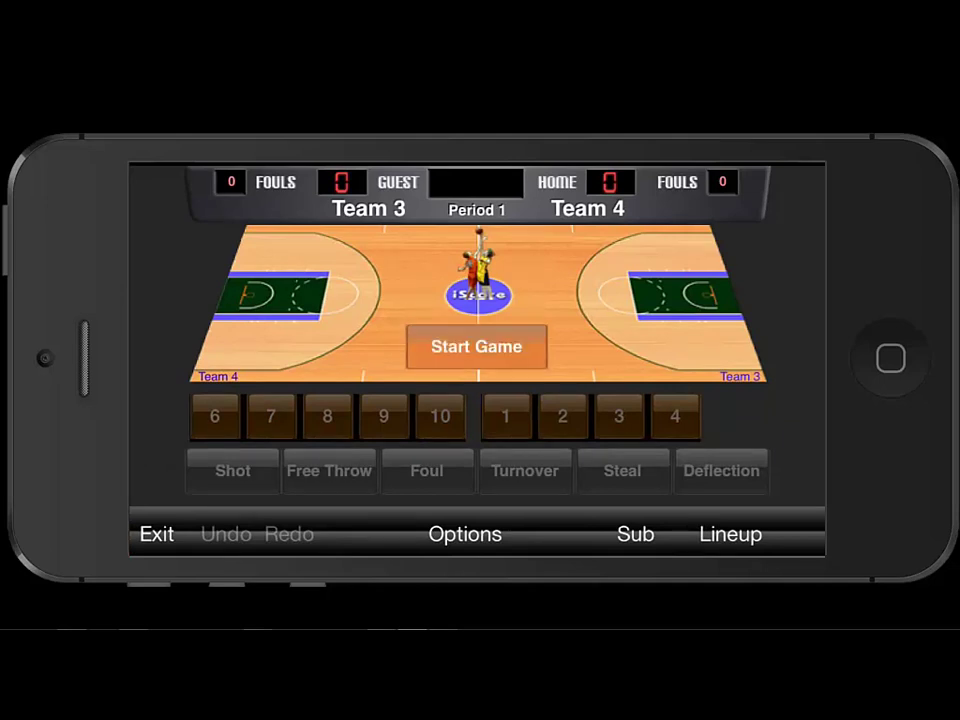
Start the game clock, record a made three by Team 3 player #4, then a steal against Team 4 player #6
click(476, 346)
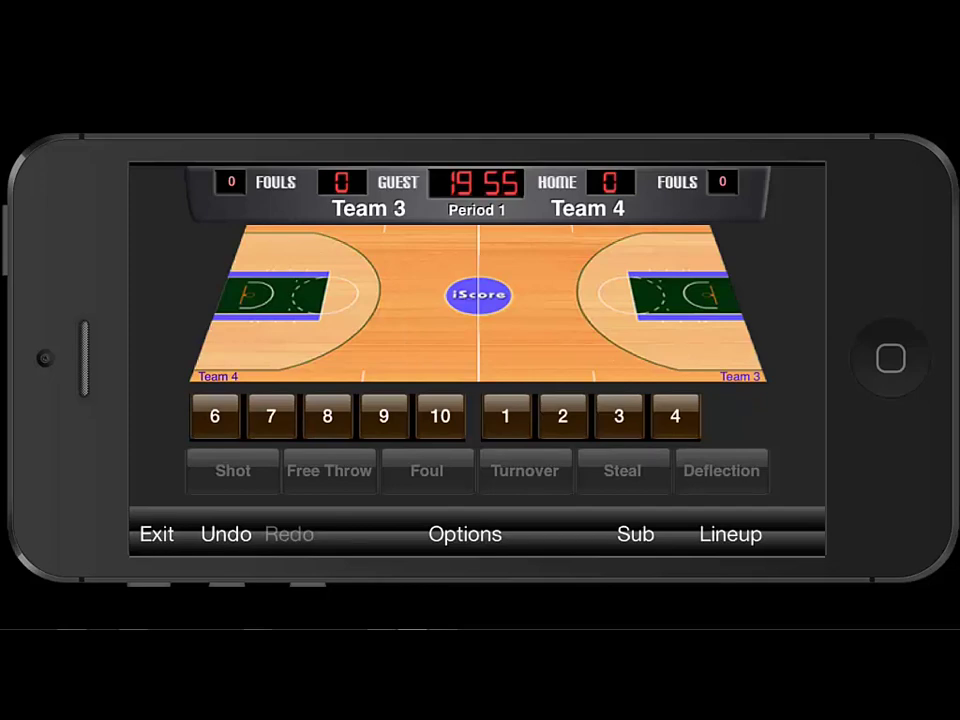
click(675, 416)
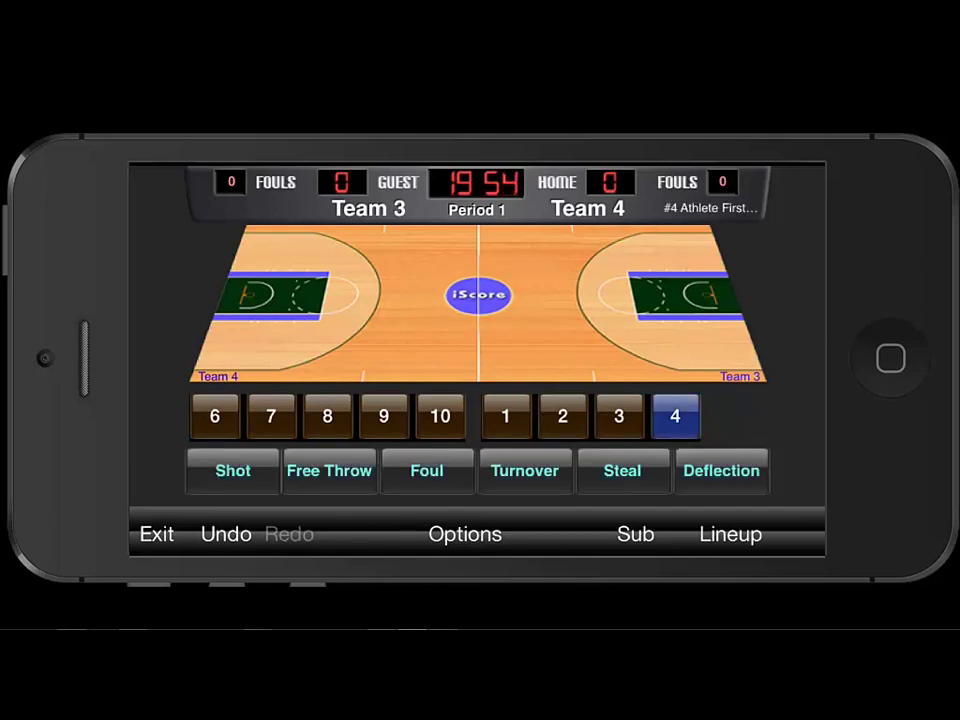
click(608, 262)
click(560, 247)
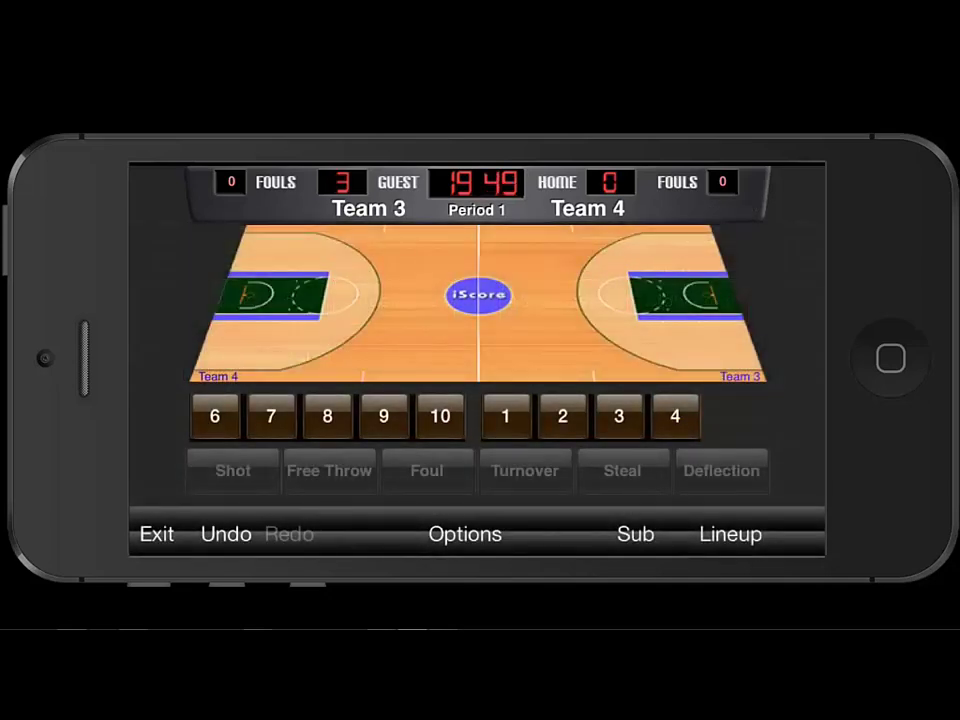
click(214, 416)
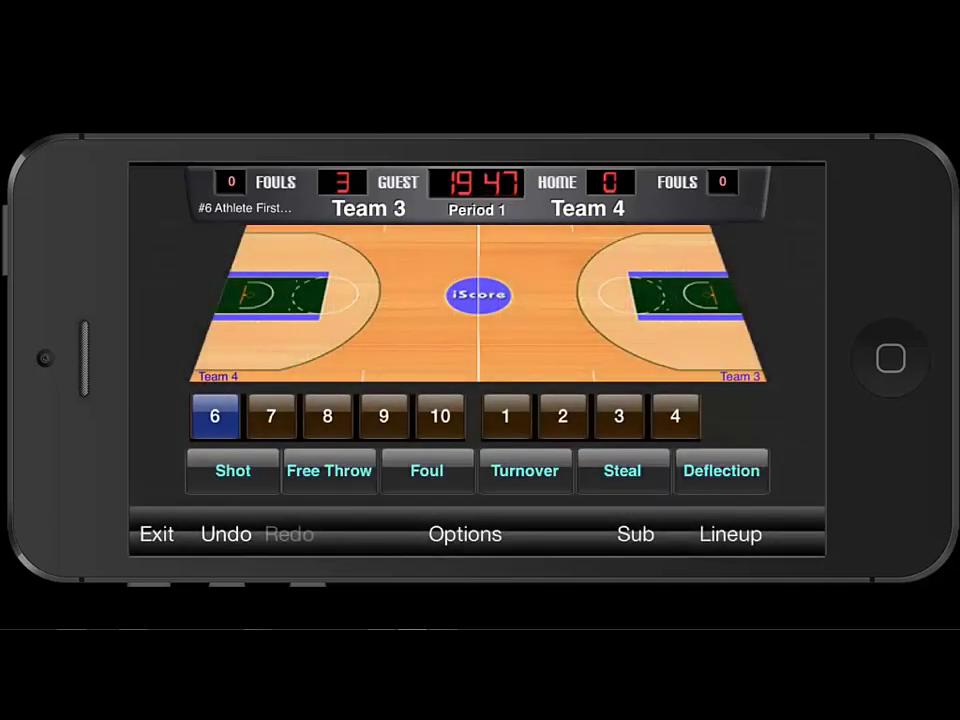
click(622, 470)
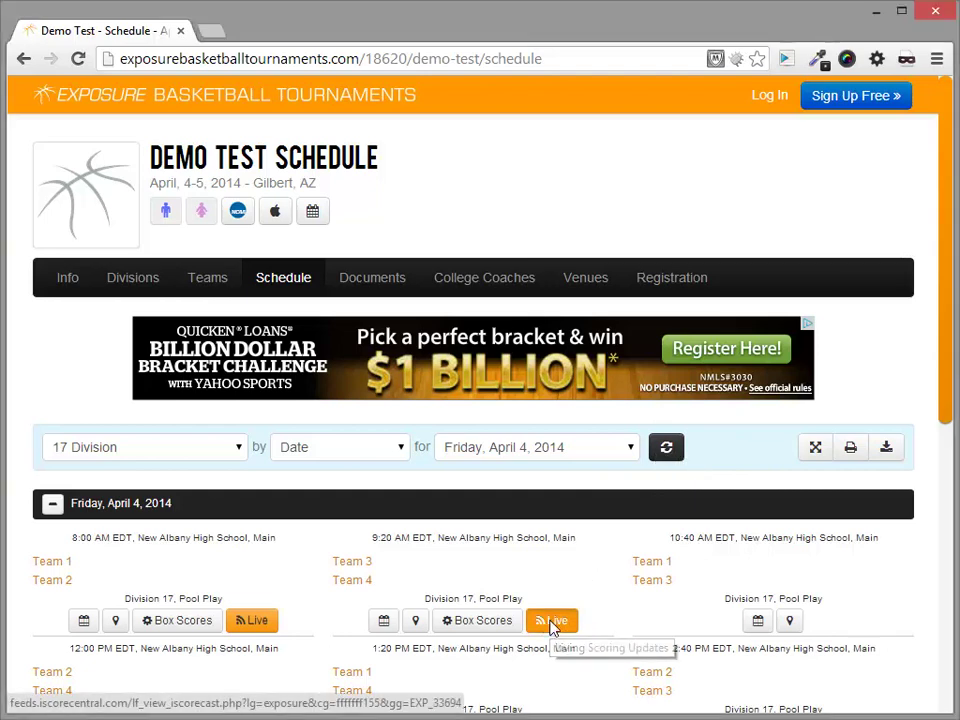
Open the Live iScorecast for the 9:20 game and scroll sideways through the Play by Play
click(552, 621)
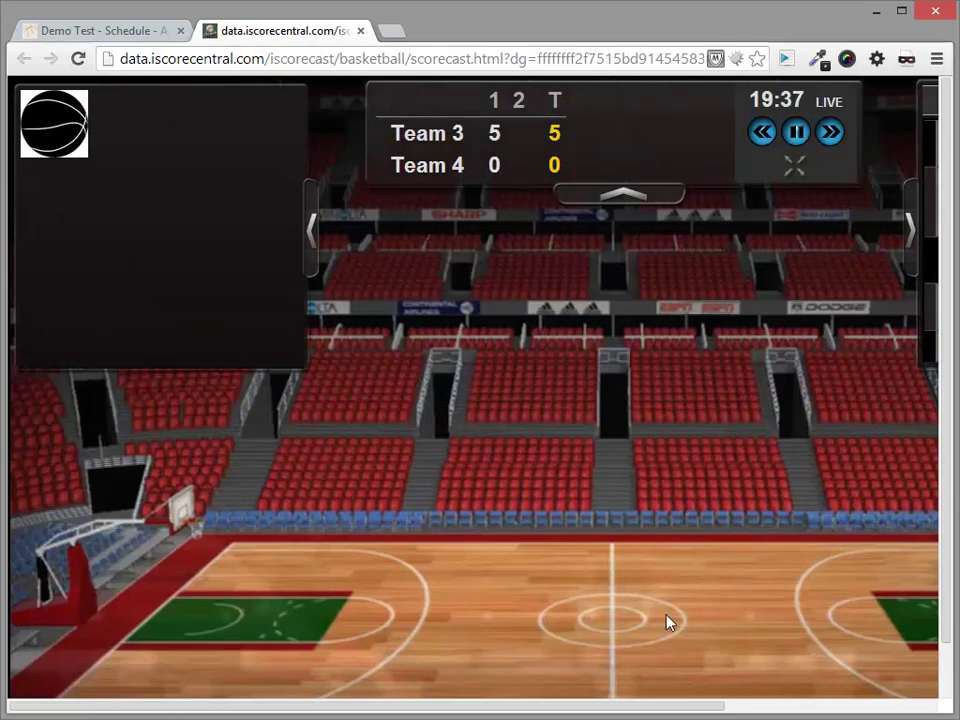
drag(489, 709, 713, 716)
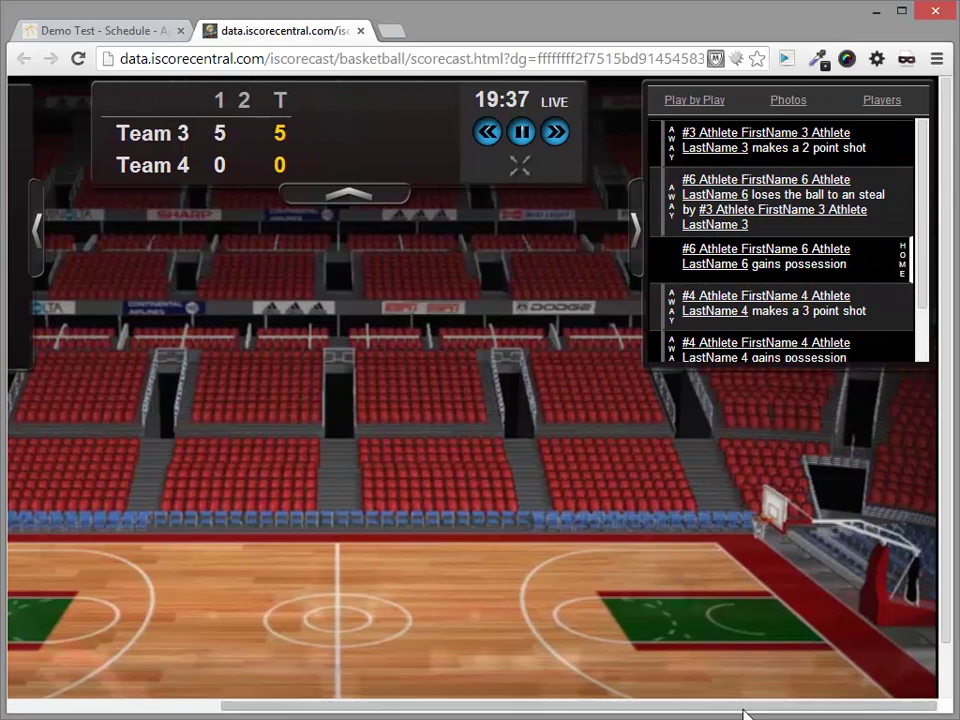
drag(735, 716, 456, 711)
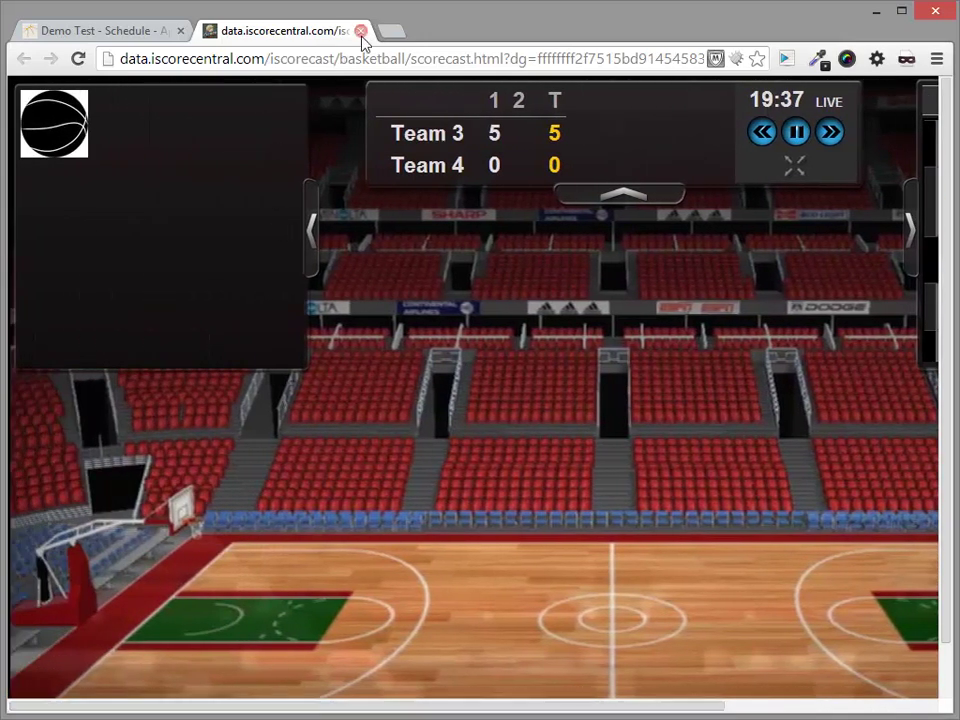
Close the scorecast, review the 9:20 game's Box Scores summary, then close it to return to the schedule
click(361, 30)
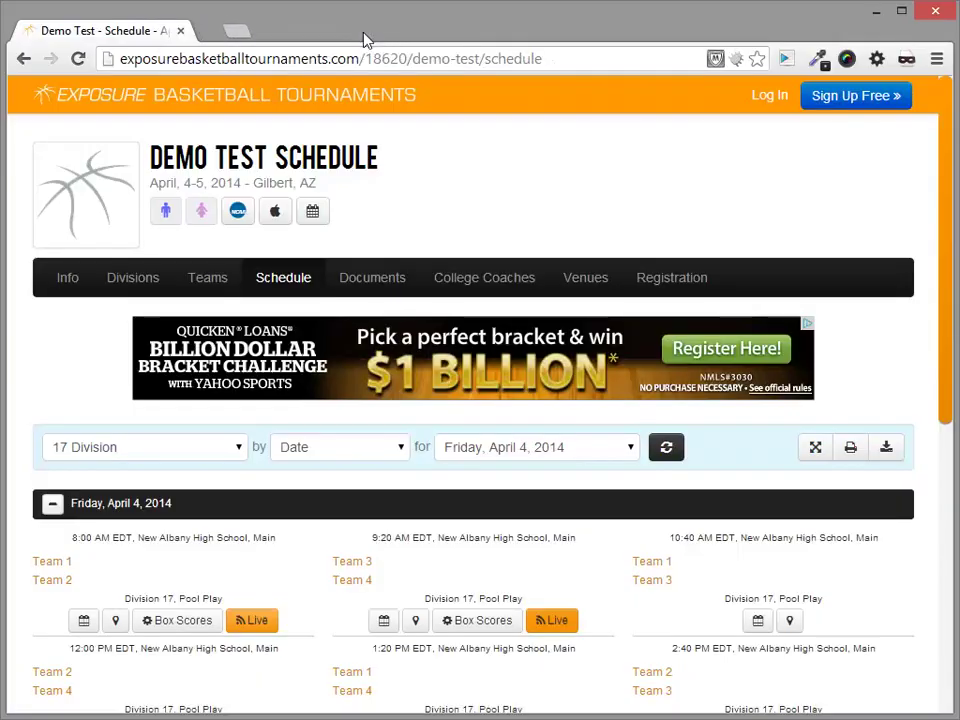
click(490, 628)
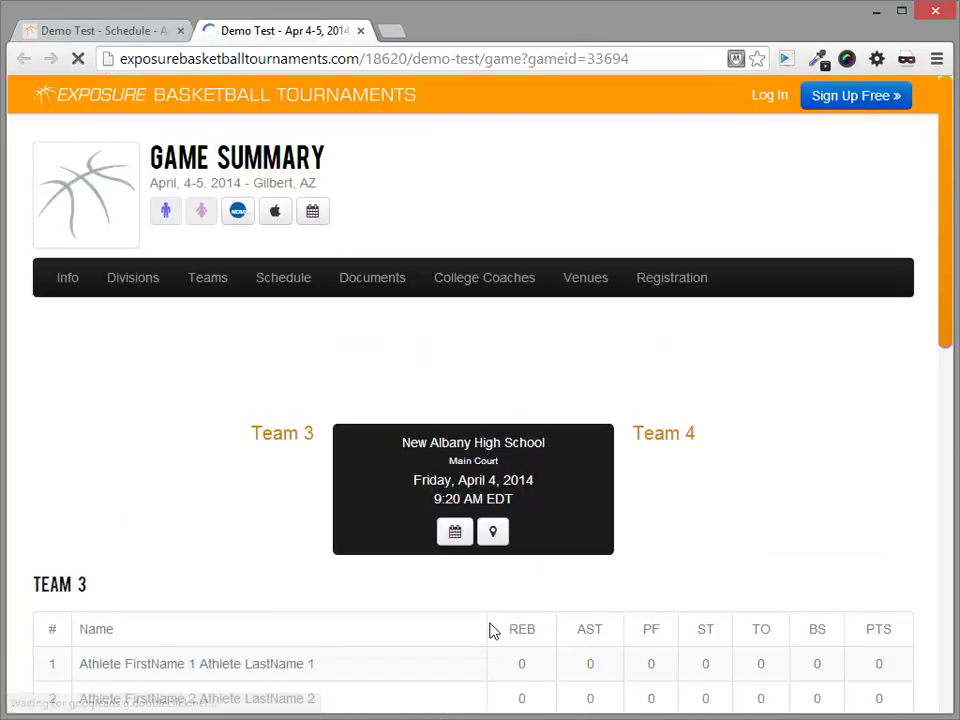
drag(943, 266, 950, 226)
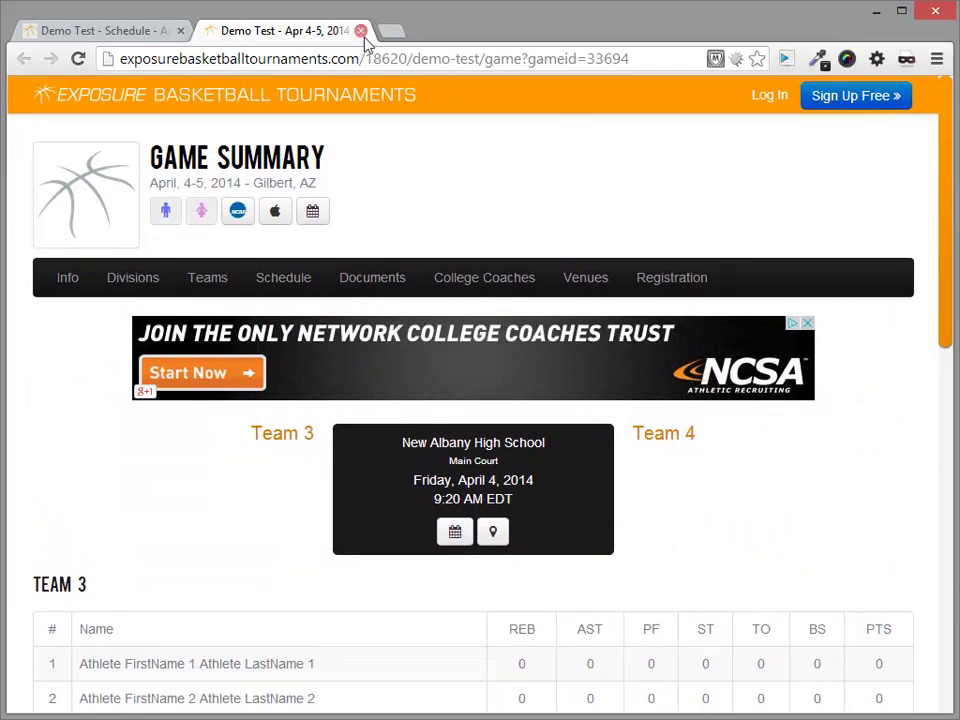
click(361, 32)
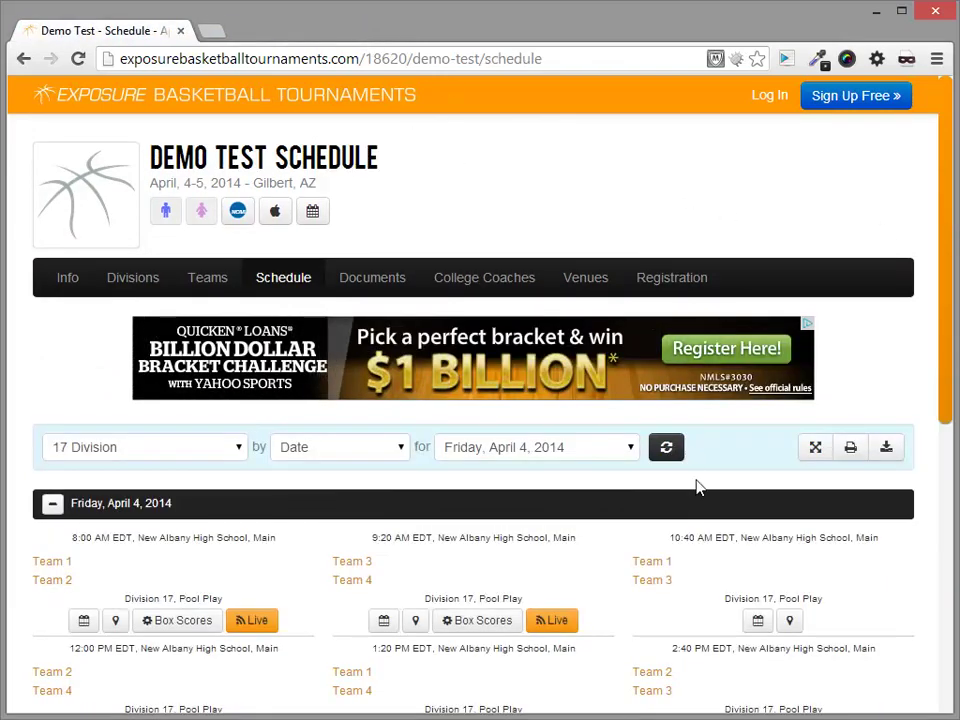